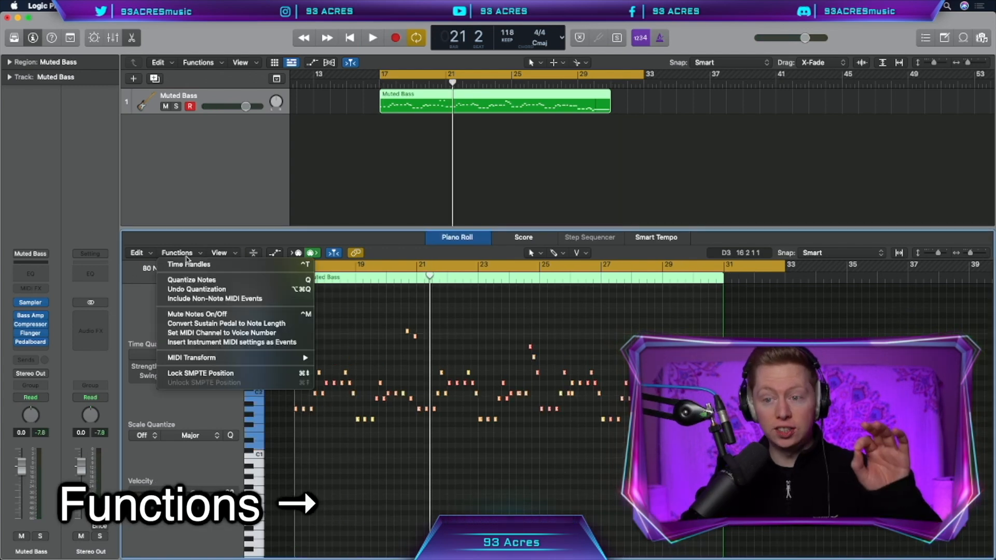
Step: Apply the Fixed Velocity MIDI transform at 100 to the bass notes and choose another transform preset
mouse_move(257, 357)
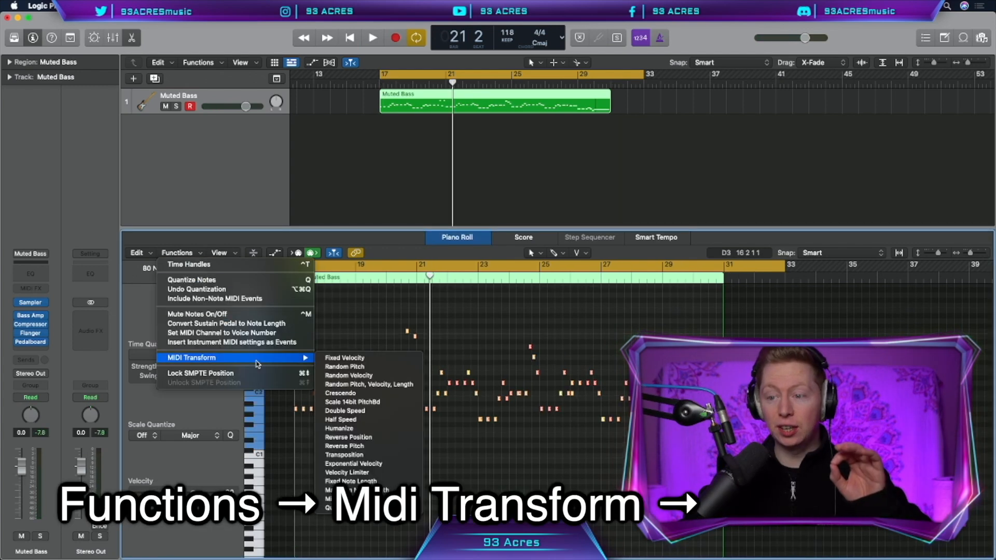
left_click(343, 357)
left_click(501, 395)
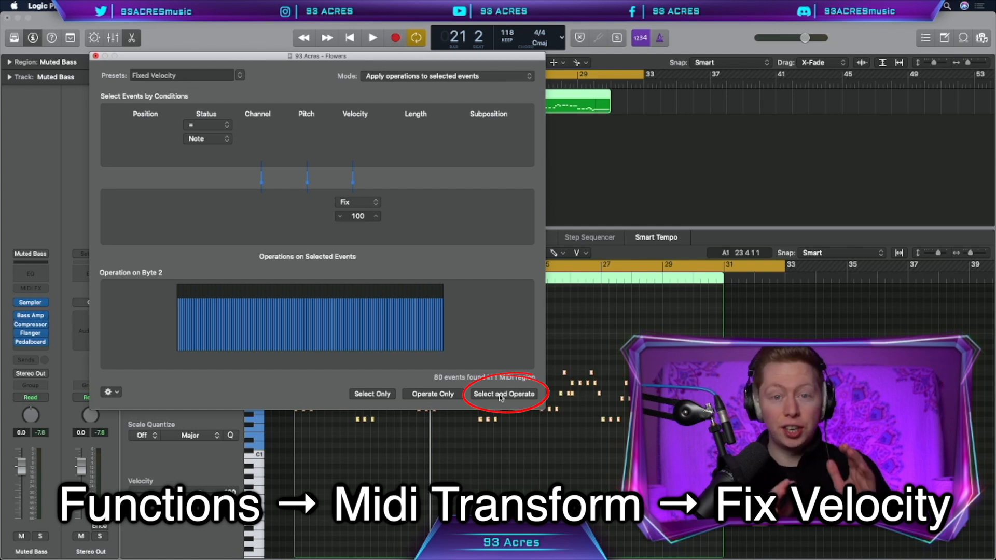
left_click(241, 76)
left_click(282, 218)
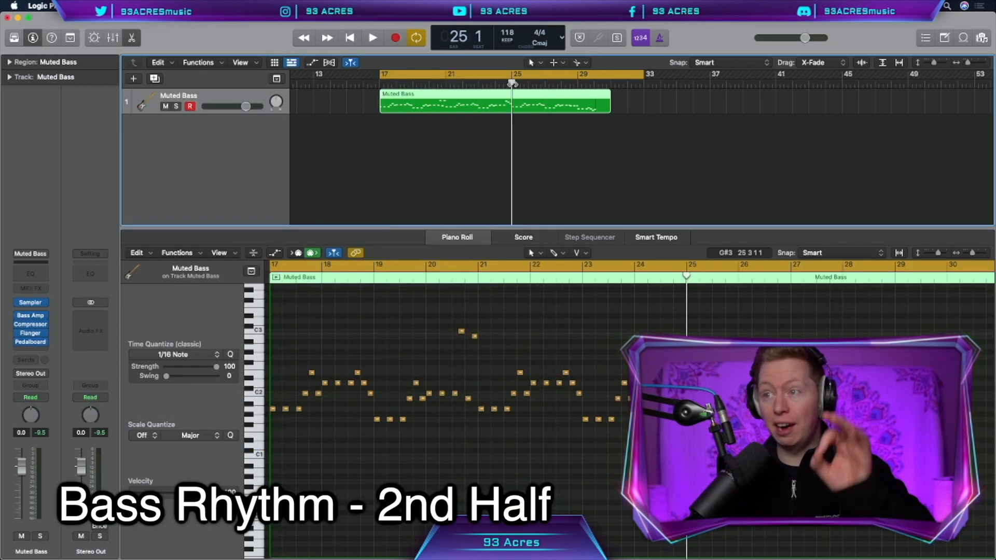
Step: Lengthen the middle notes of the bass rhythm between bars 25 and 28 and play back the second half
left_click(451, 409)
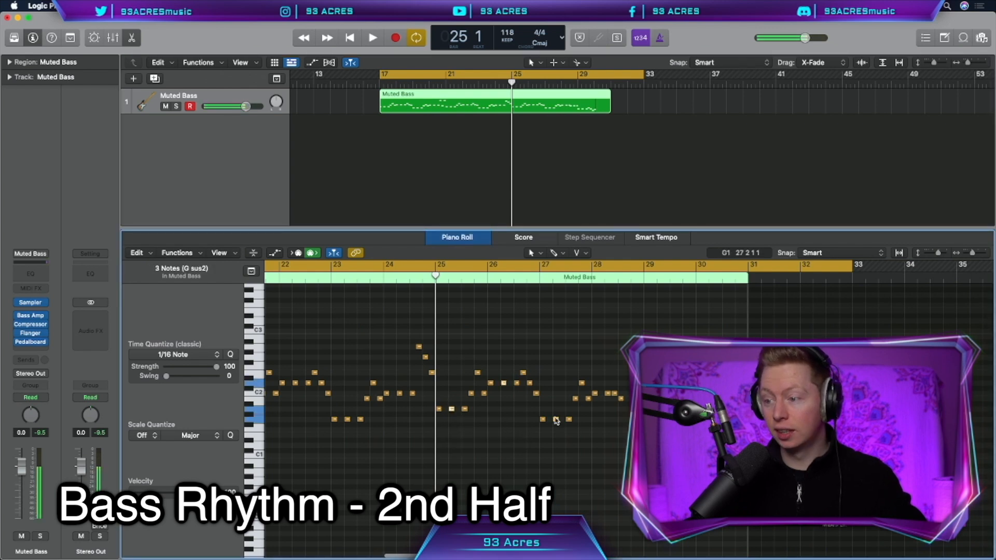
left_click_drag(558, 420, 566, 419)
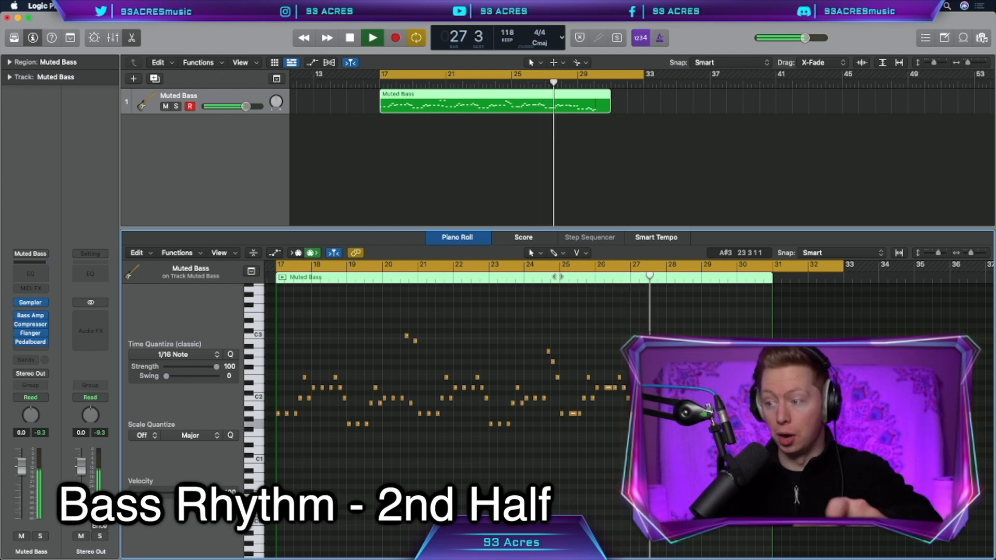
key("space")
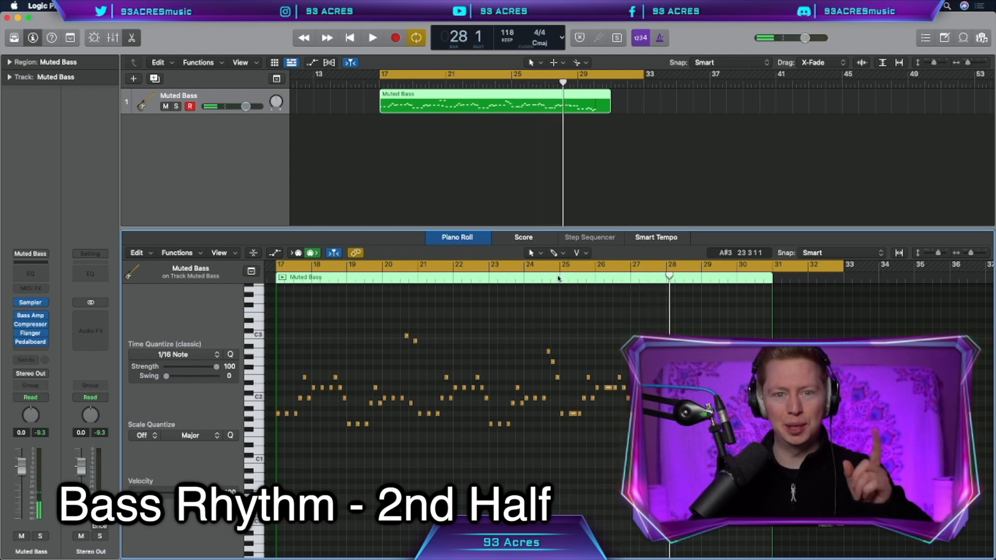
Step: Add a Distortion effect to the Muted Bass track with drive 9.0 dB, tone 3500 Hz and output -10.0 dB, and audition it
left_click(30, 347)
mouse_move(57, 454)
left_click(122, 471)
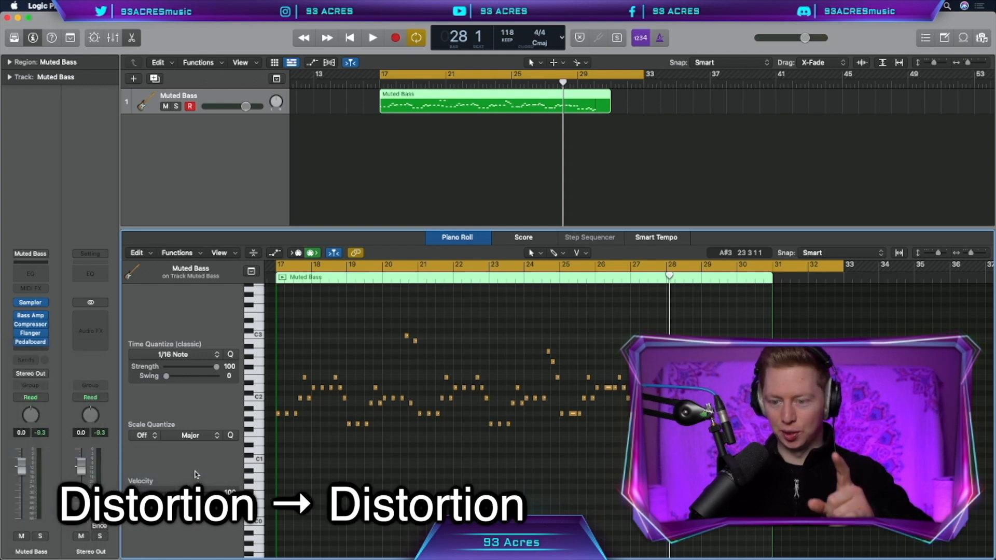
left_click_drag(343, 285, 343, 270)
left_click_drag(349, 230, 349, 222)
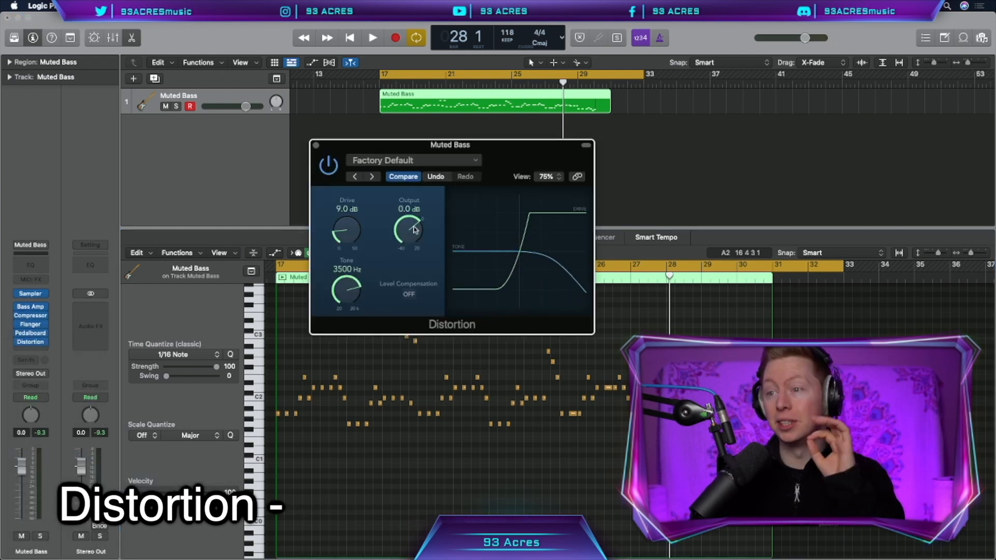
key("space")
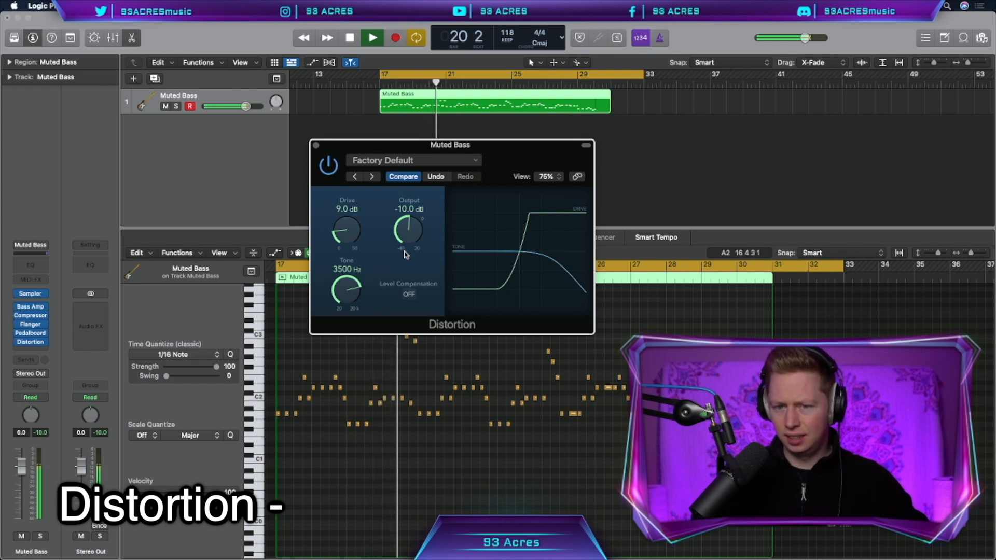
key("space")
Step: Open the Bass Amp settings of the Muted Bass track and audition the sound
left_click(32, 309)
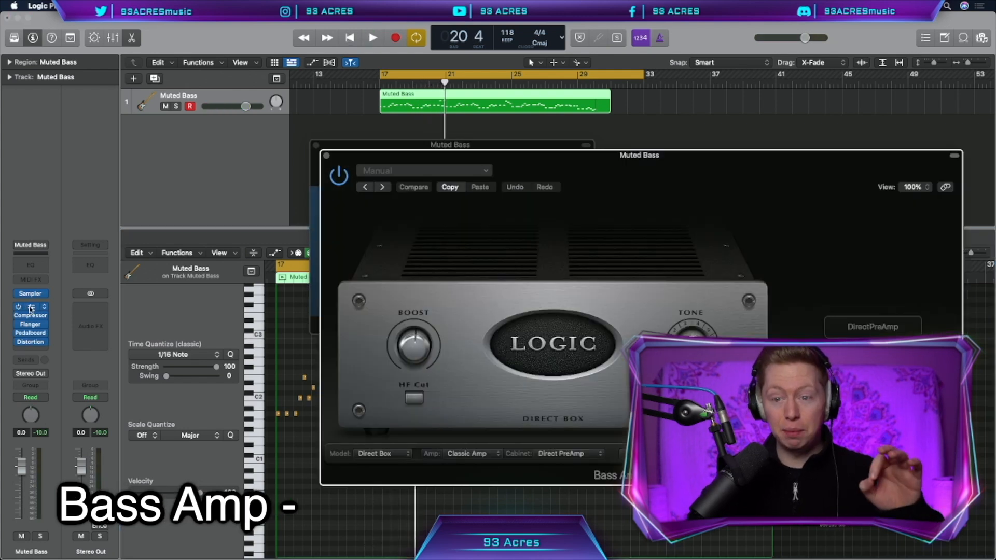
key("space")
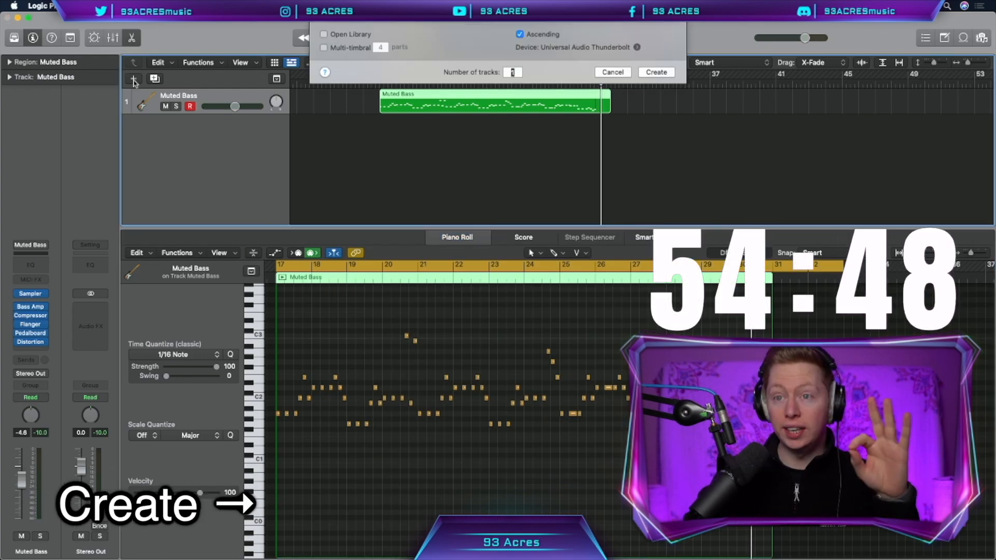
Step: Create a software instrument track and load the Tweed Picked Synth guitar patch from the library
key("alt+super+n")
left_click(655, 169)
key("y")
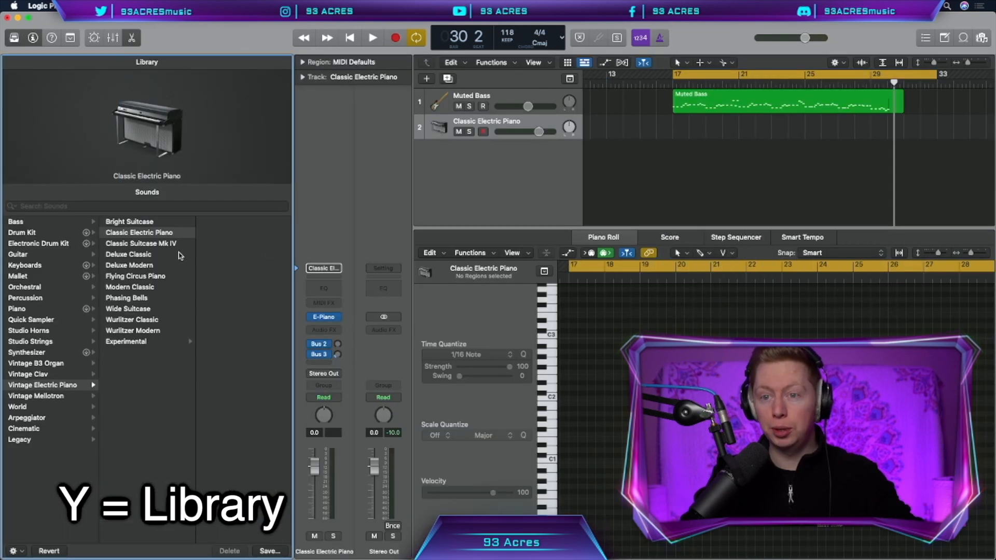
left_click(17, 254)
left_click(130, 331)
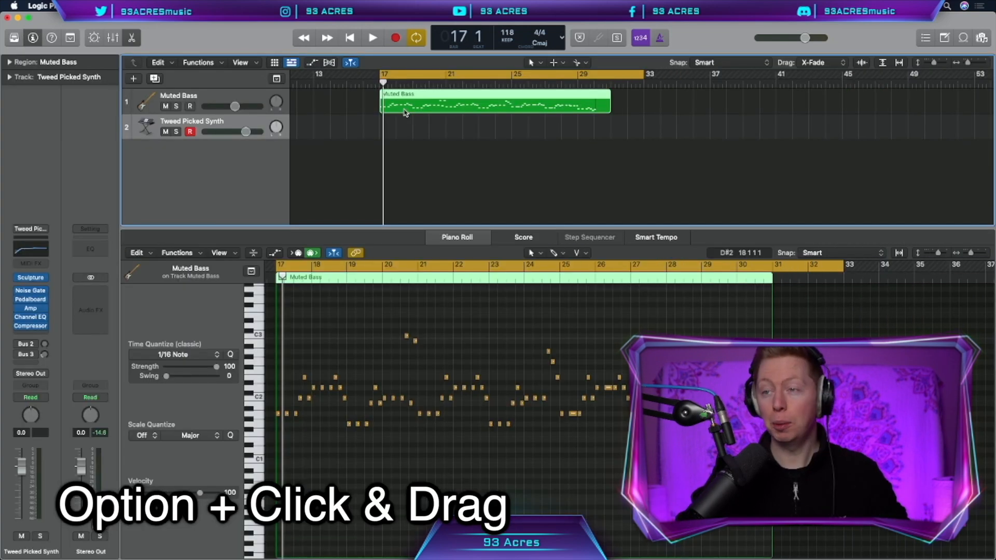
Step: Copy the Muted Bass region onto the Tweed Picked Synth track and humanize all its notes with MIDI Transform
left_click_drag(405, 113, 407, 131)
key("super+a")
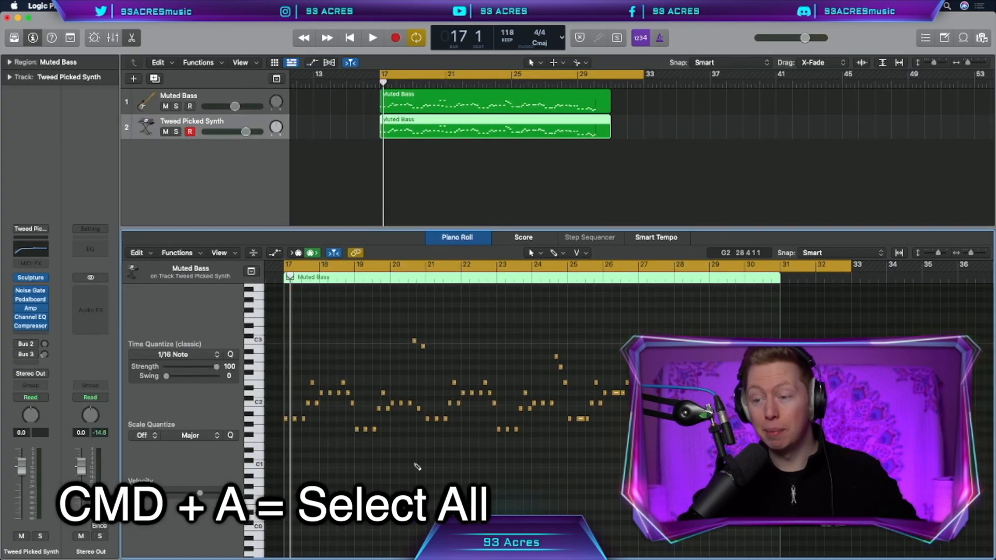
left_click(177, 253)
mouse_move(287, 358)
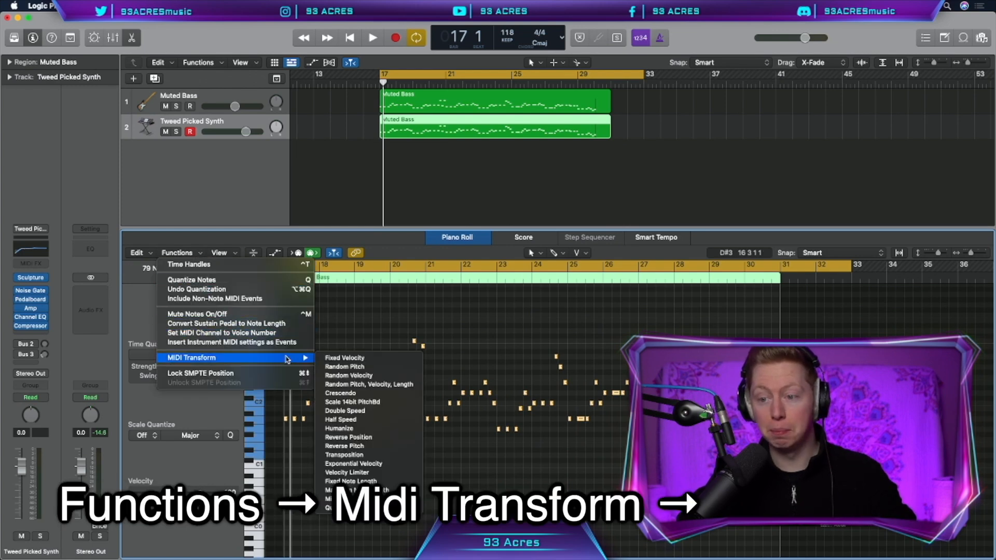
left_click(400, 428)
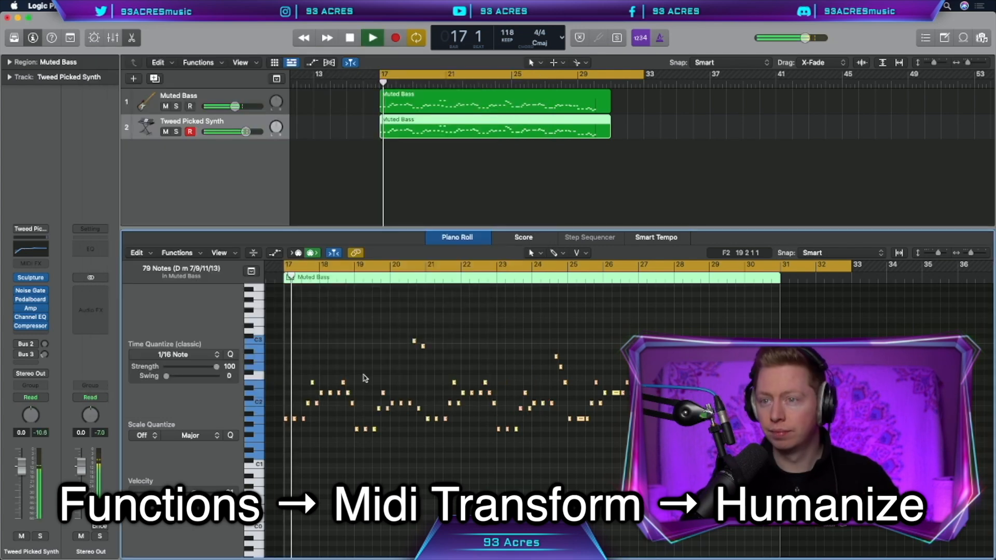
Step: On the Tweed Picked Synth's Pedalboard, lower the Double Dragon's Contour, raise its Squash, and audition the sound
left_click(32, 310)
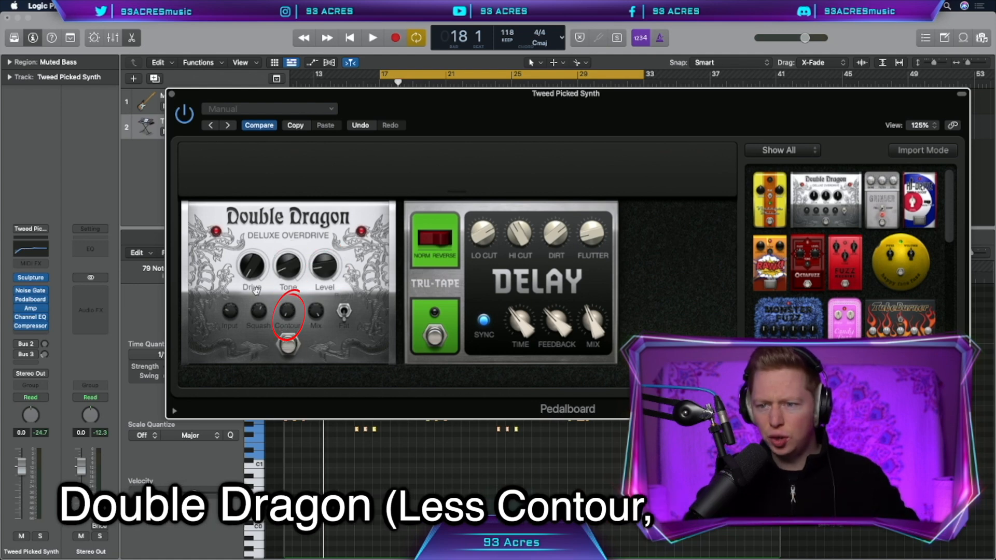
key("space")
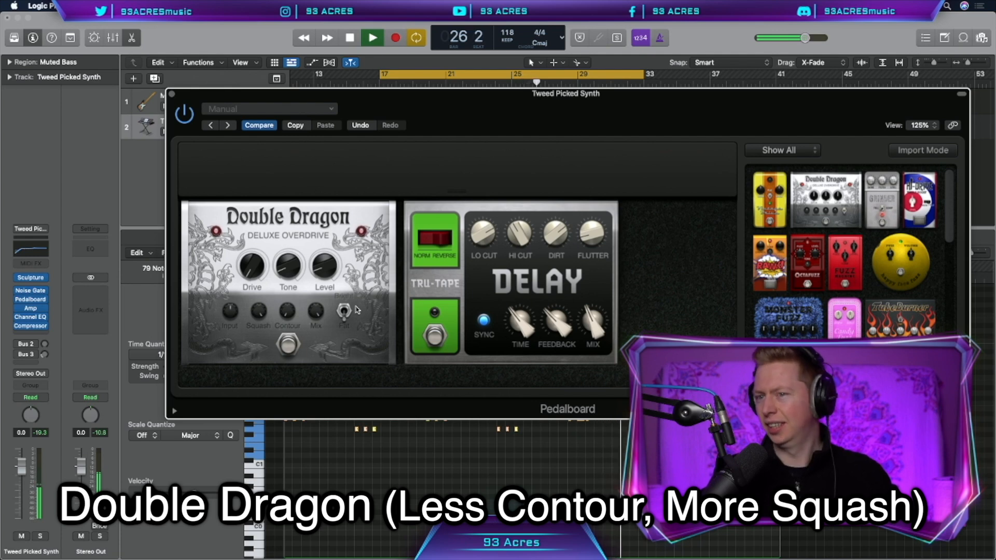
key("space")
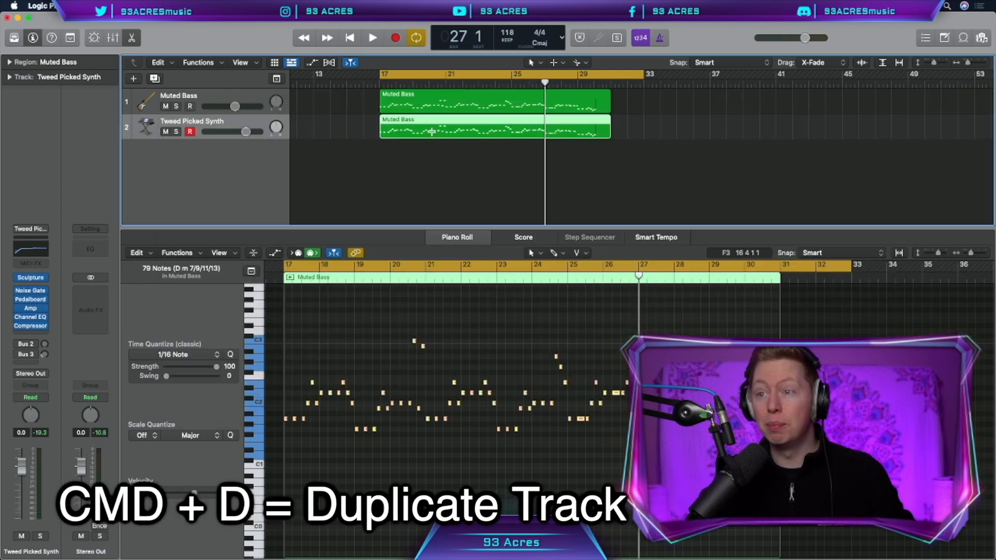
Step: Duplicate the Tweed Picked Synth track with a copy of its region and humanize the copied notes
key("super+d")
left_click_drag(426, 135, 422, 149)
left_click(177, 253)
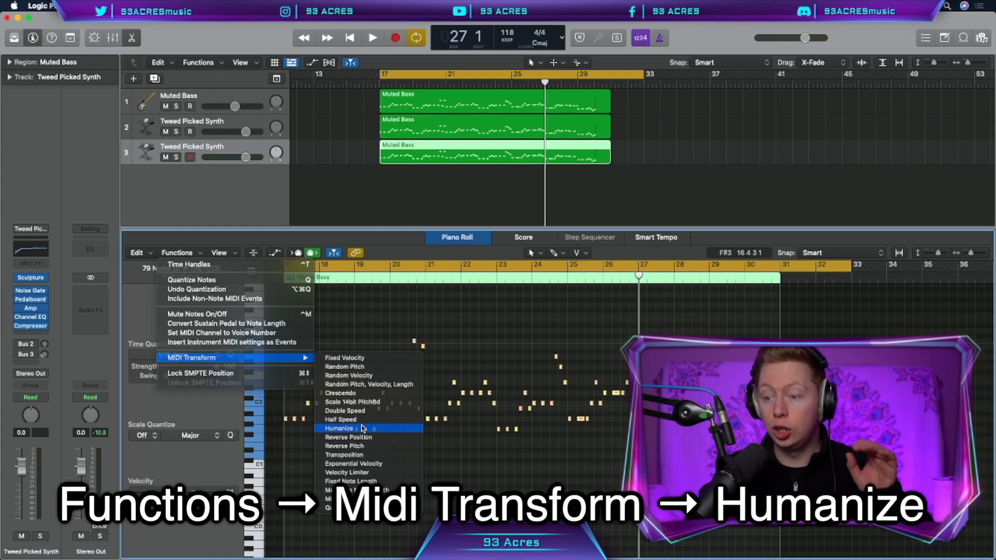
left_click(362, 429)
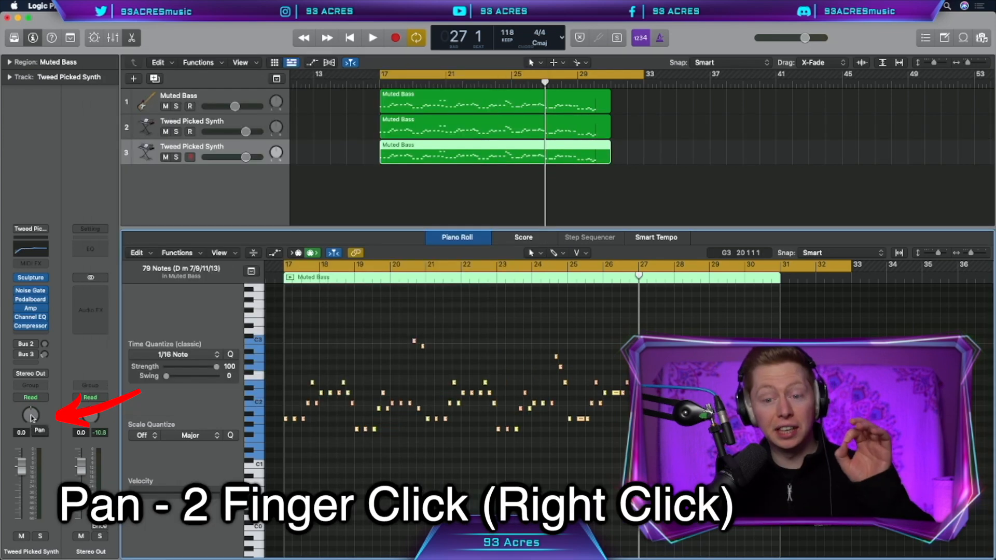
Step: Switch the Tweed Picked Synth tracks to Stereo Pan, setting the original to -64 and the duplicate to +63
right_click(29, 415)
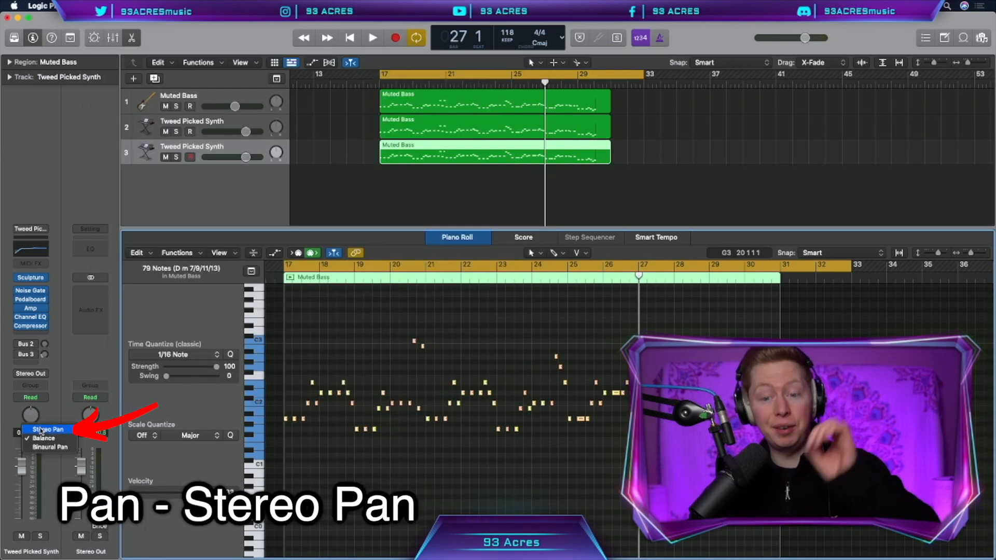
left_click(31, 426)
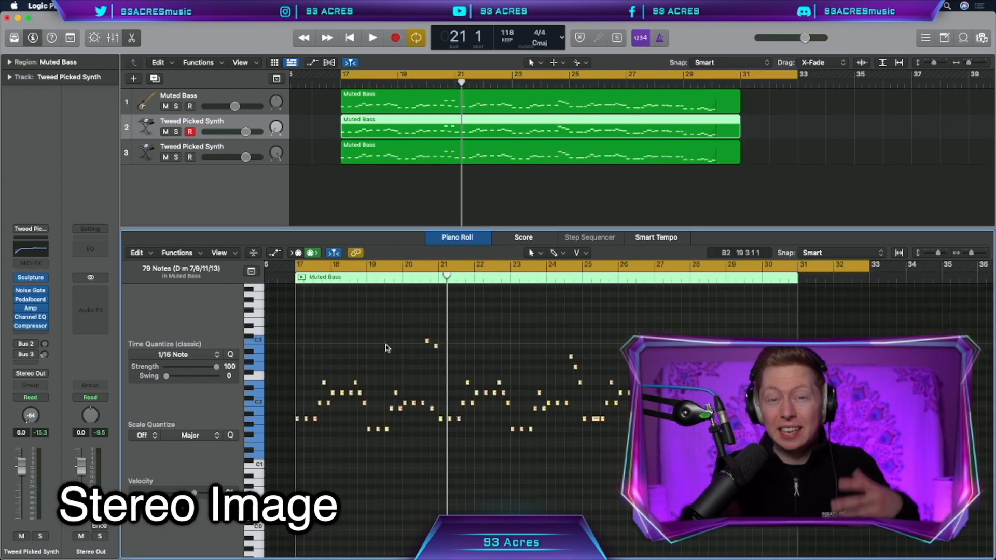
Step: Play back the arrangement and lower both Tweed Picked Synth tracks together to -8.4 dB
key("space")
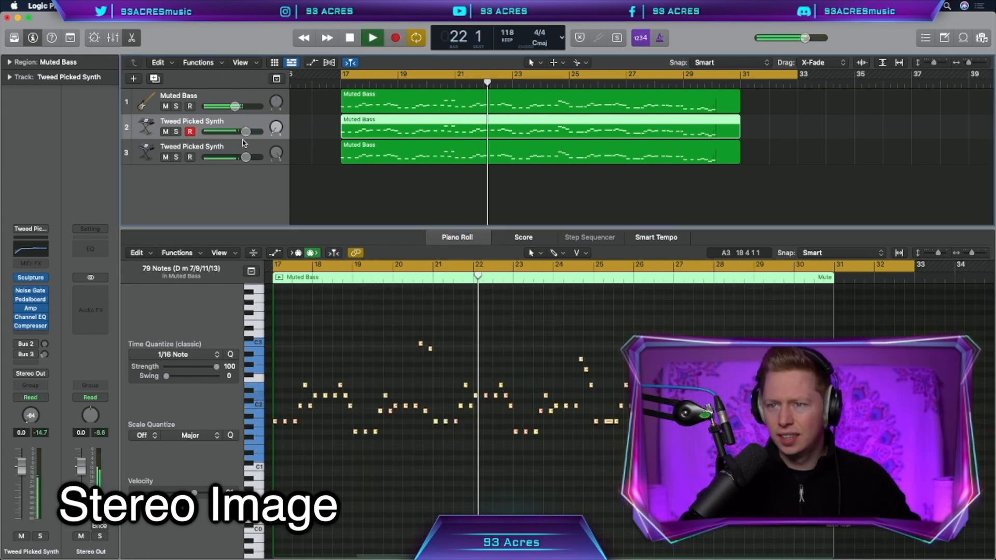
left_click(242, 145, "shift")
left_click_drag(246, 157, 229, 157)
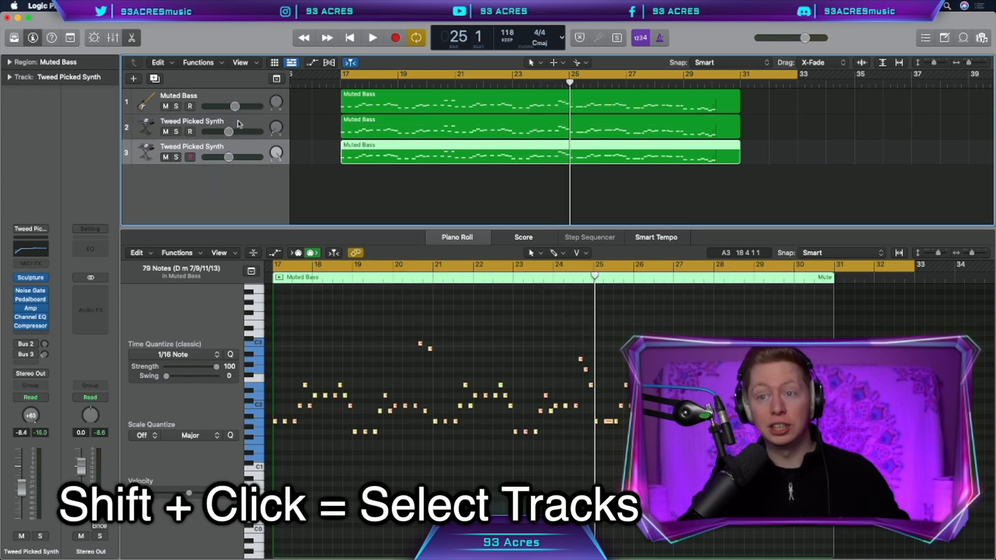
Step: Group both Tweed Picked Synth tracks into a summing stack named GTR Wide Group
left_click(239, 123, "shift")
key("shift+super+g")
type("GTR")
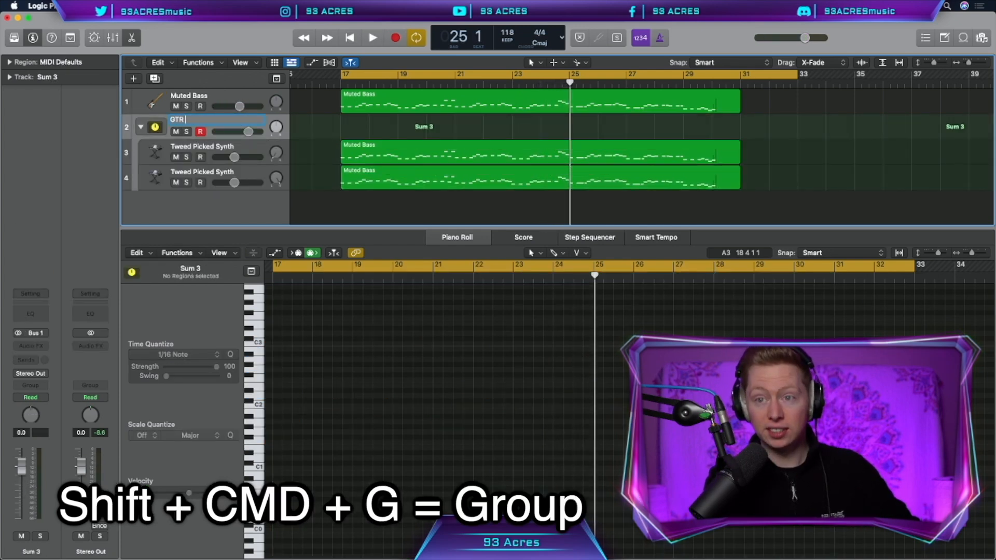
type("Group")
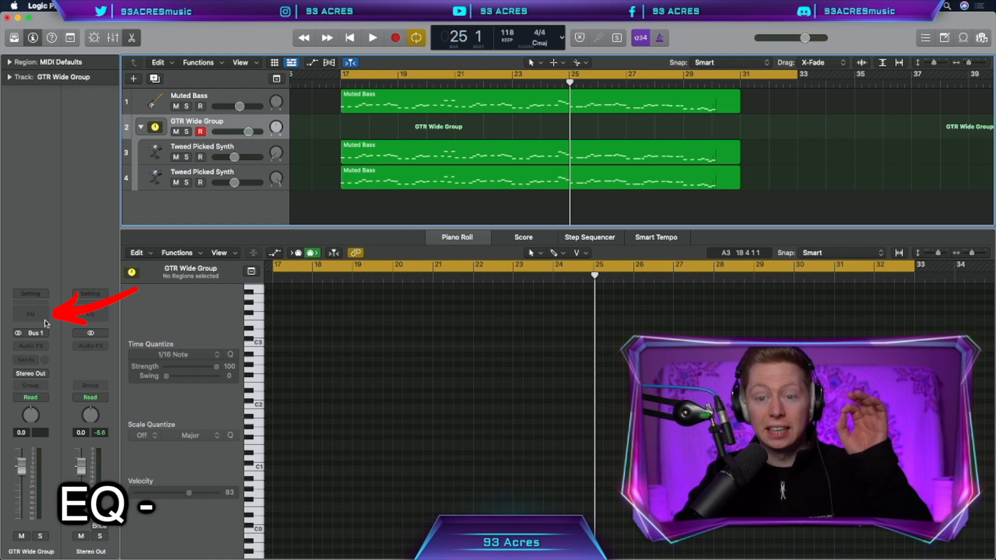
Step: Add a Channel EQ to the GTR Wide Group, enable and adjust its high-pass filter, and audition it
left_click(30, 309)
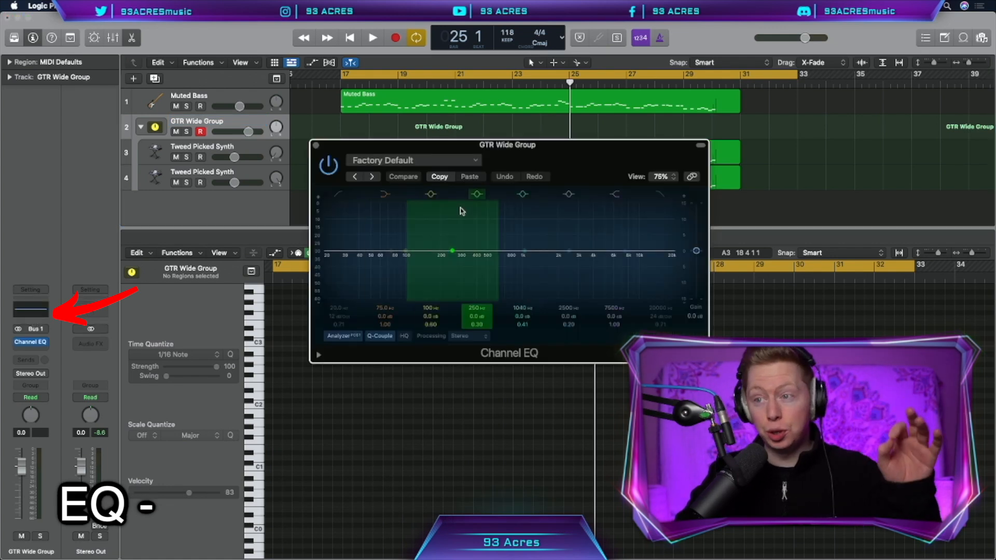
left_click(336, 195)
mouse_move(338, 321)
left_mouse_down()
mouse_move(338, 296)
mouse_move(338, 318)
left_mouse_up()
key("space")
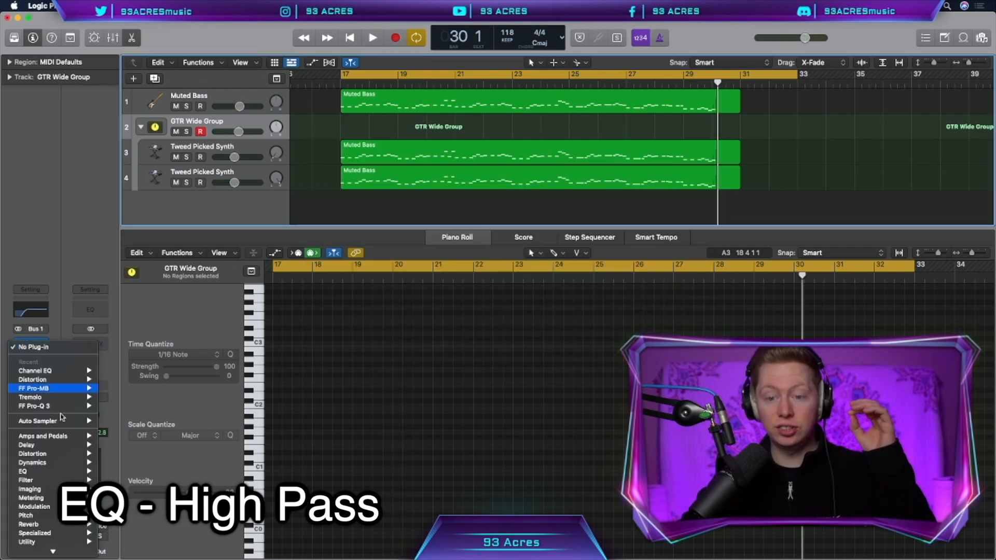
Step: Add an Overdrive to the GTR Wide Group with drive 10.25 dB, output -13.5 dB and tone 15000 Hz
mouse_move(32, 454)
mouse_move(119, 489)
left_click(213, 489)
left_click_drag(343, 231, 344, 218)
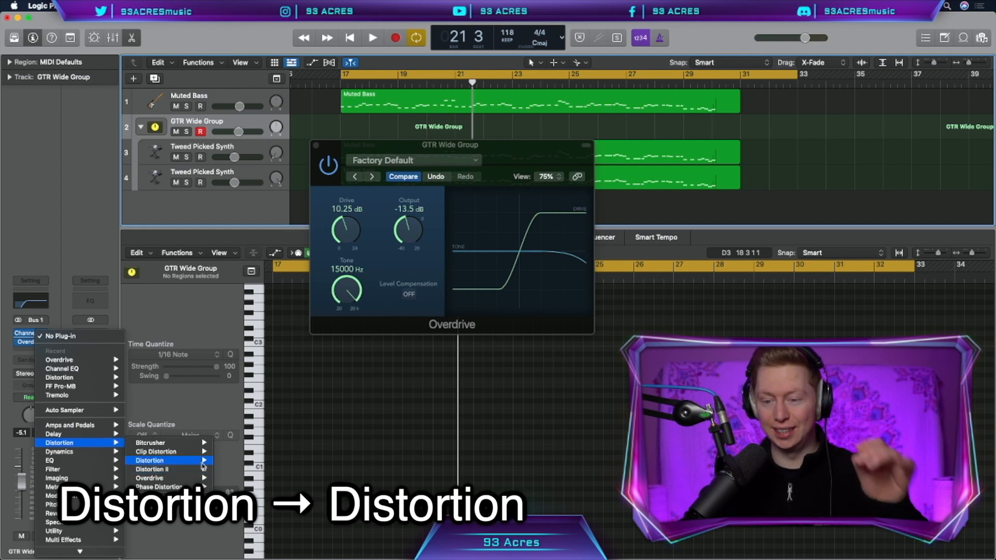
Step: Add a Distortion to the GTR Wide Group with drive 10.0 dB, output -21.0 dB and tone 20000 Hz, and audition it
mouse_move(171, 470)
left_click(236, 463)
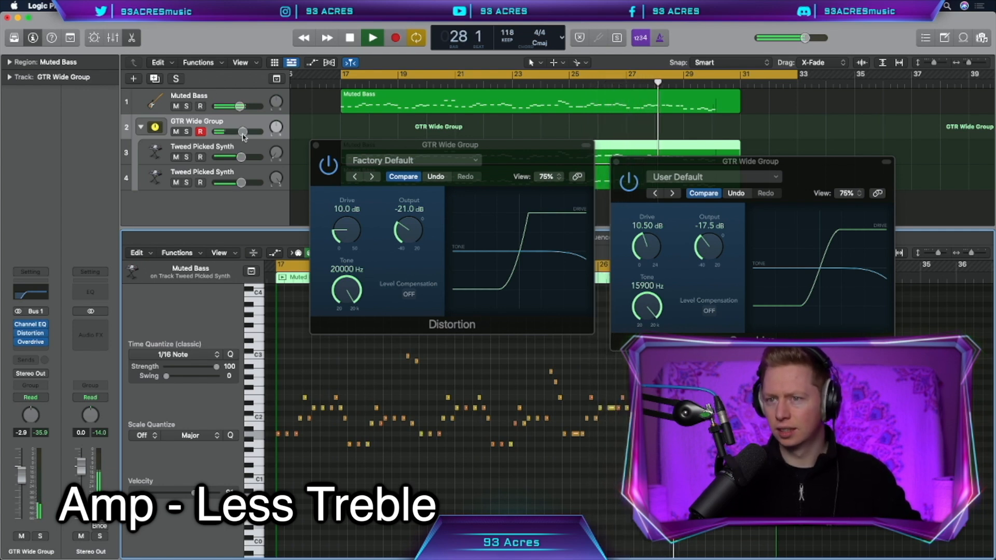
key("space")
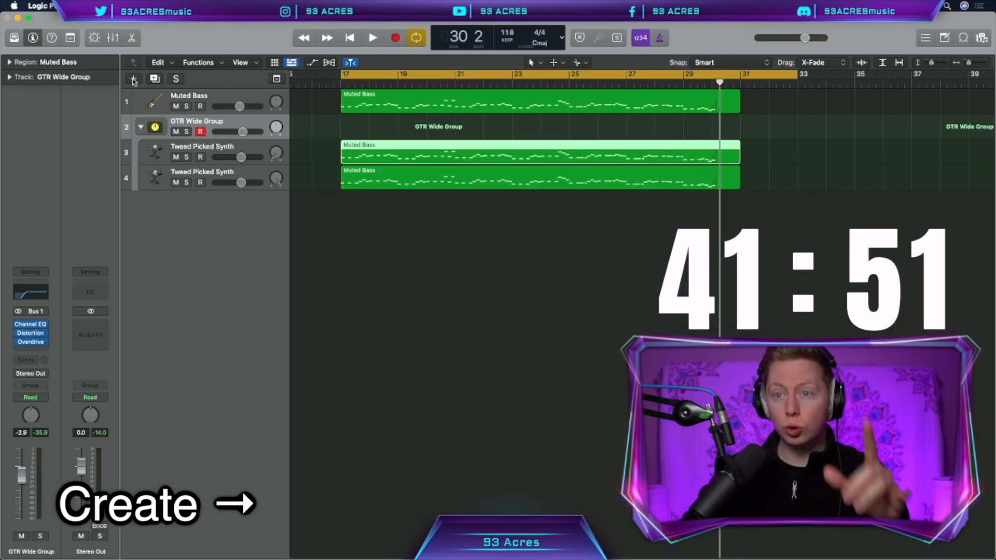
Step: Create a Guitar or Bass track on Input 1 with a library guitar patch and pan it to -40
key("alt+super+n")
left_click(540, 54)
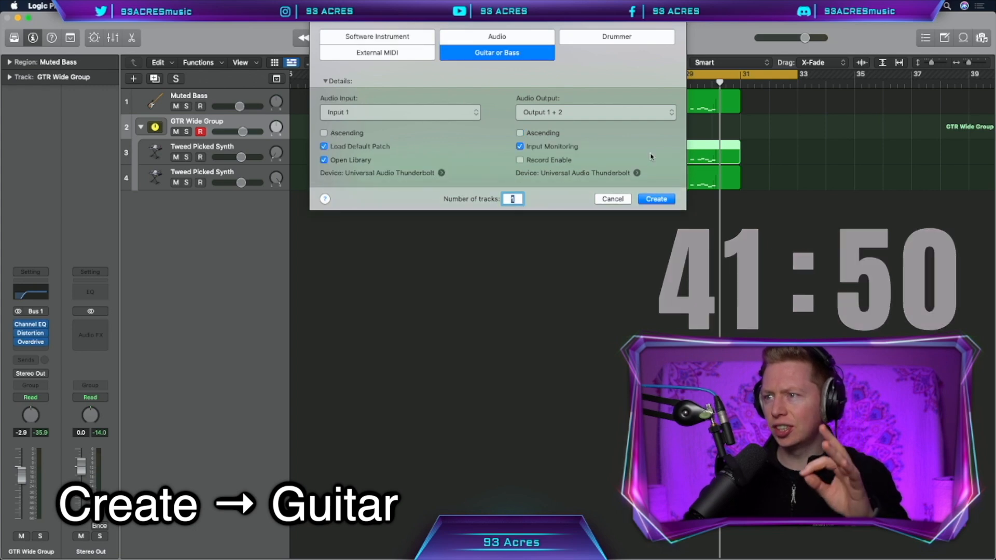
left_click(269, 244)
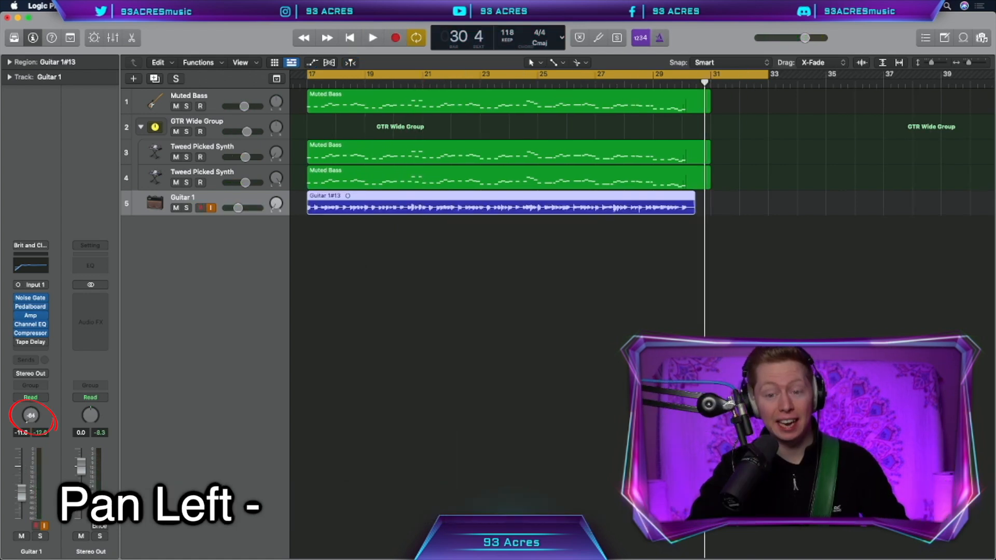
left_click_drag(31, 416, 18, 451)
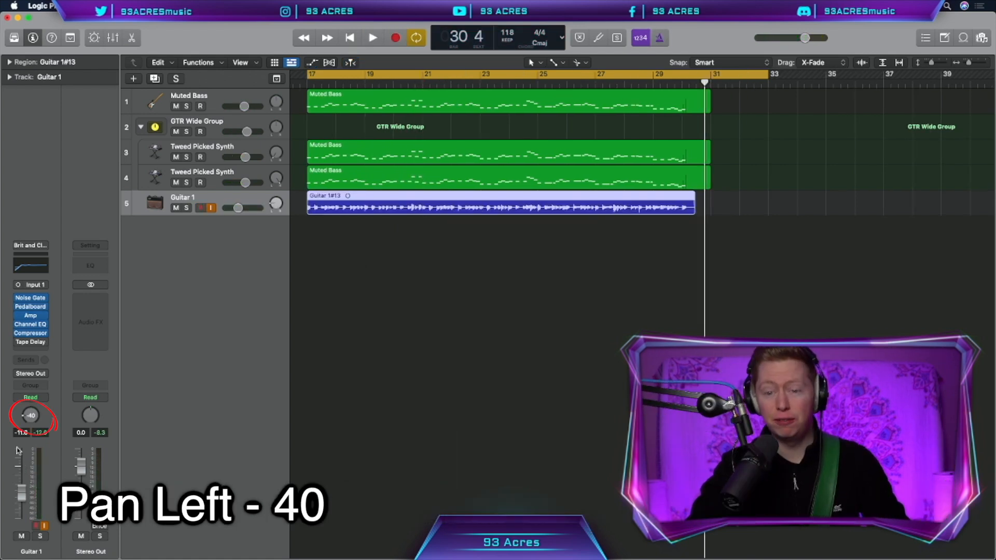
Step: Duplicate the guitar track, pan the copy to +40, record a second take on it, and shorten the region's end after bar 30
key("super+d")
left_click_drag(279, 231, 276, 218)
key("r")
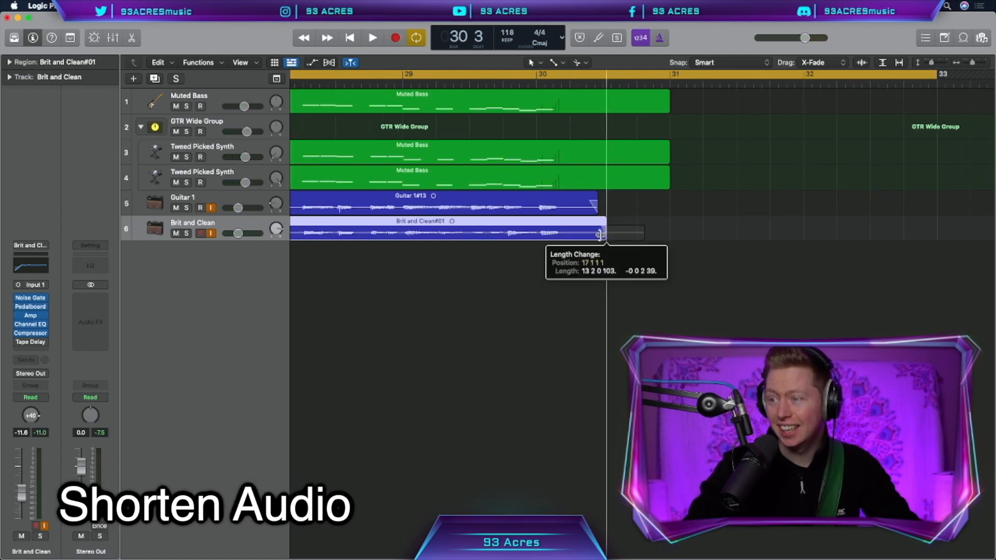
left_click_drag(601, 231, 598, 231)
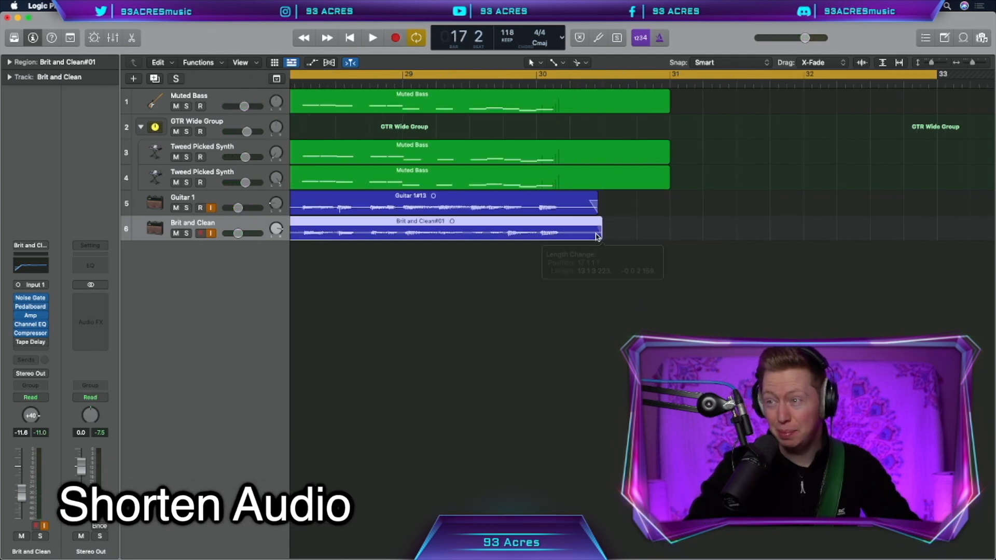
Step: Duplicate the Brit and Clean track again, pan it to centre, and record a third guitar take from bar 17
key("super+d")
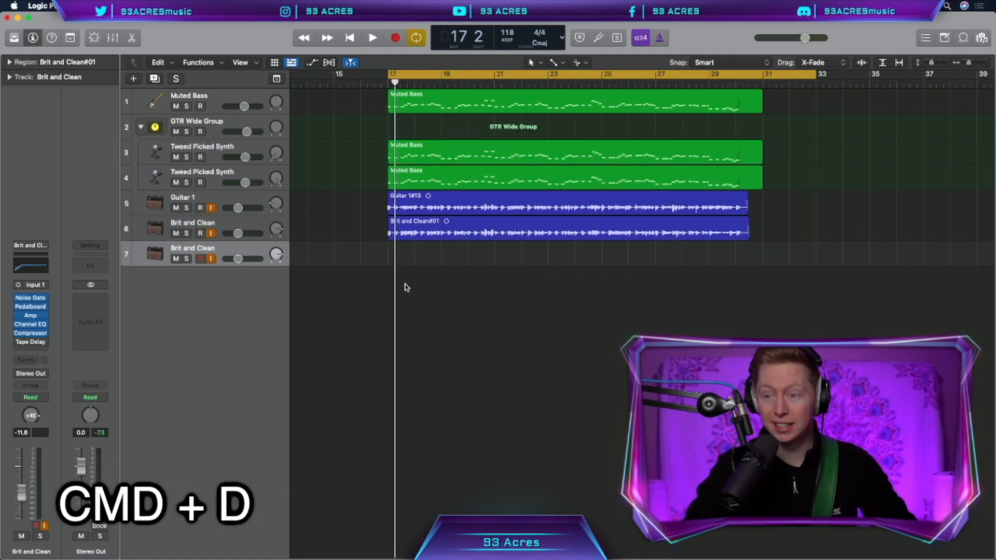
left_click_drag(276, 255, 276, 259)
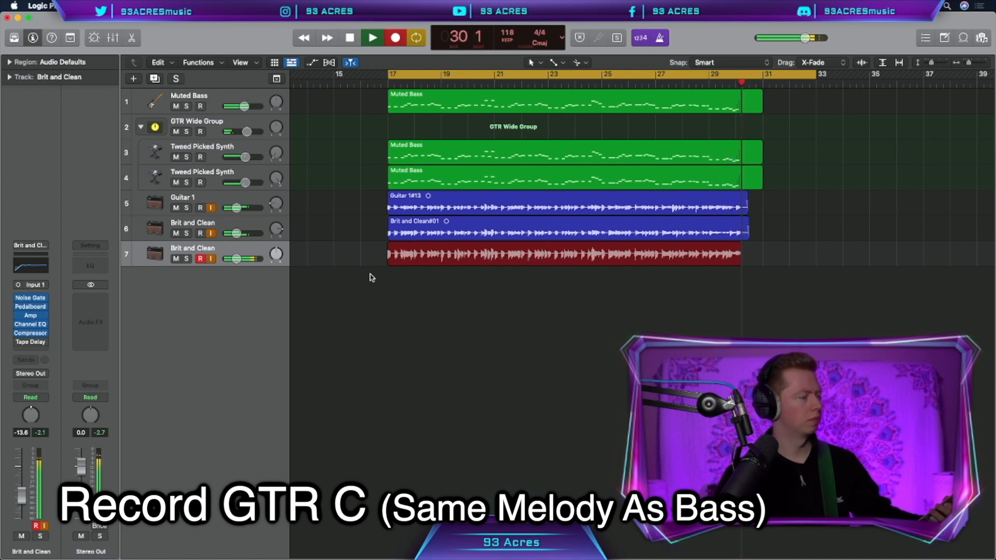
key("space")
key("super+Left")
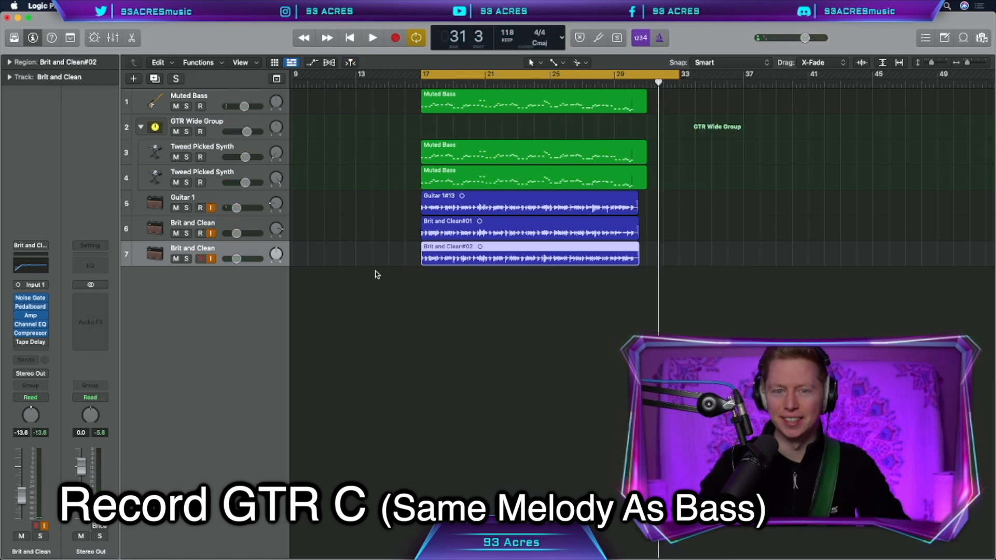
Step: Group the three guitar tracks into a stack named "GTR Group 2" and turn off the reverb in their Amp Designer amps
left_click(234, 198, "shift")
key("shift+super+g")
double_click(234, 198)
type("GTR Group 2")
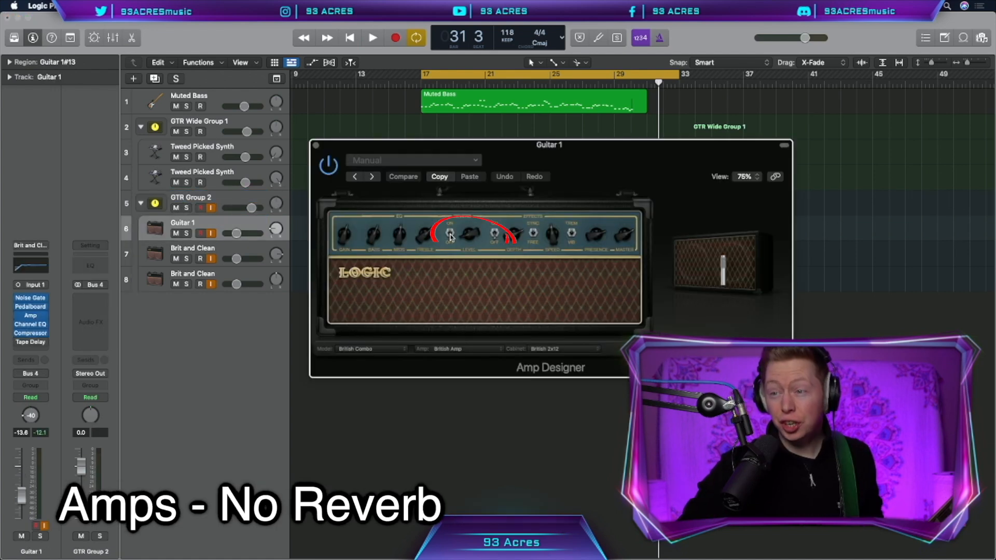
key("Down")
key("Down")
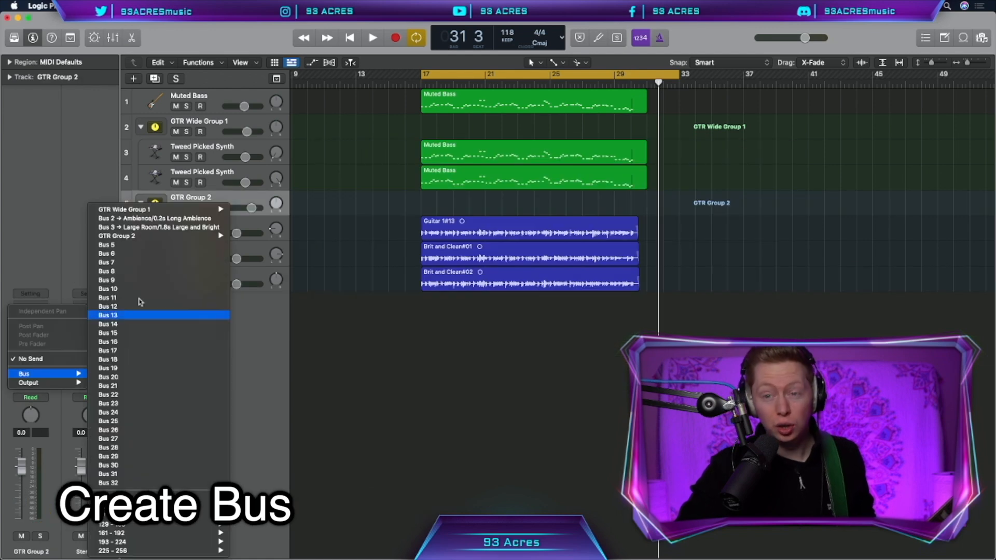
Step: Send GTR Group 2 to Bus 10 with a Chambers preset in its ChromaVerb, and set the send level to about -22.9 dB
left_click(134, 289)
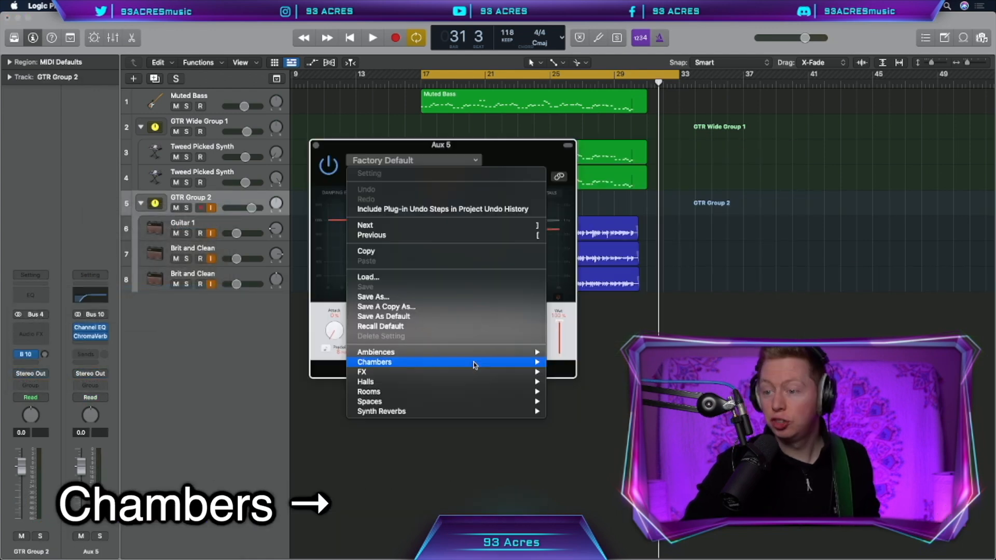
mouse_move(474, 365)
left_click(566, 382)
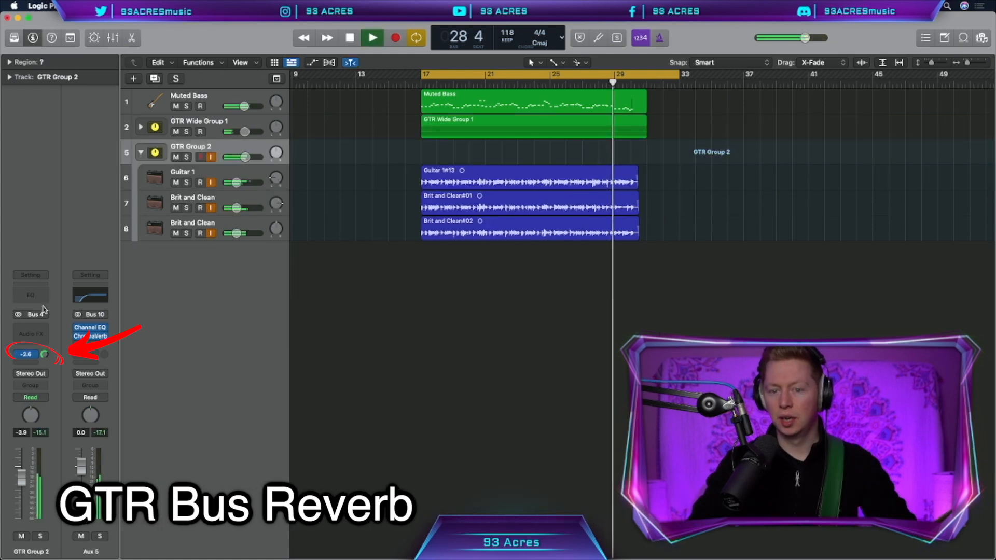
left_click_drag(44, 310, 46, 352)
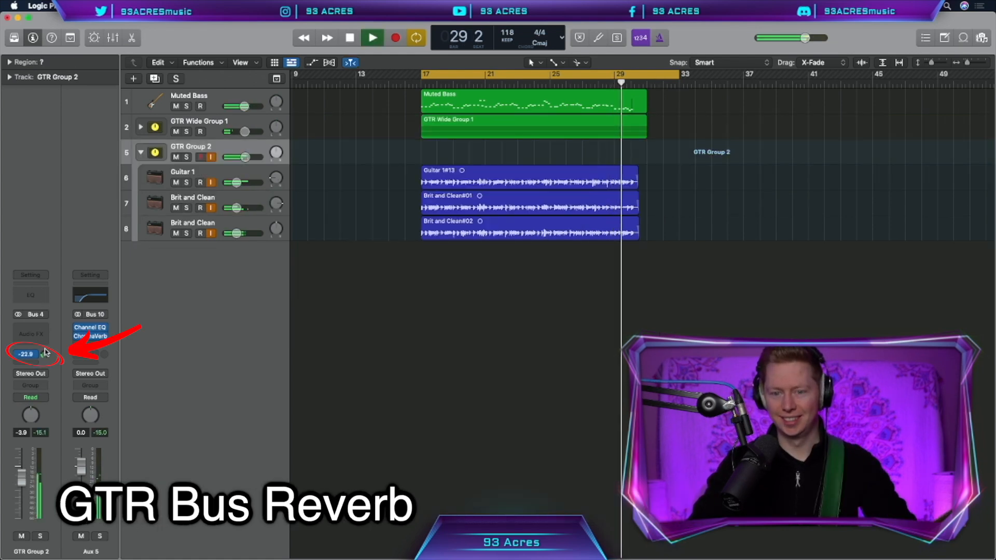
key("space")
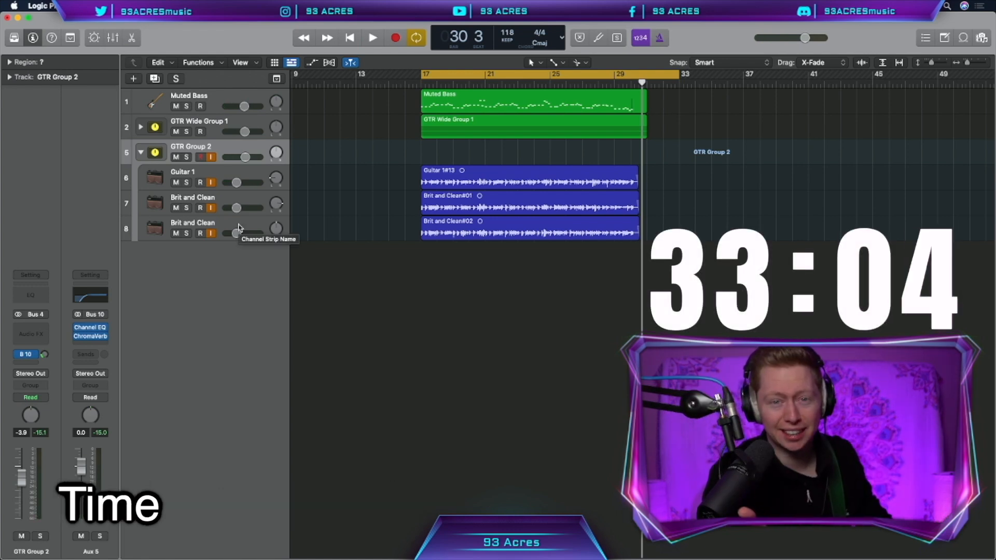
Step: Add another guitar track inside GTR Group 2 and load the Spin Cycle patch from the library
key("super+d")
key("y")
left_click(151, 254)
left_click(219, 450)
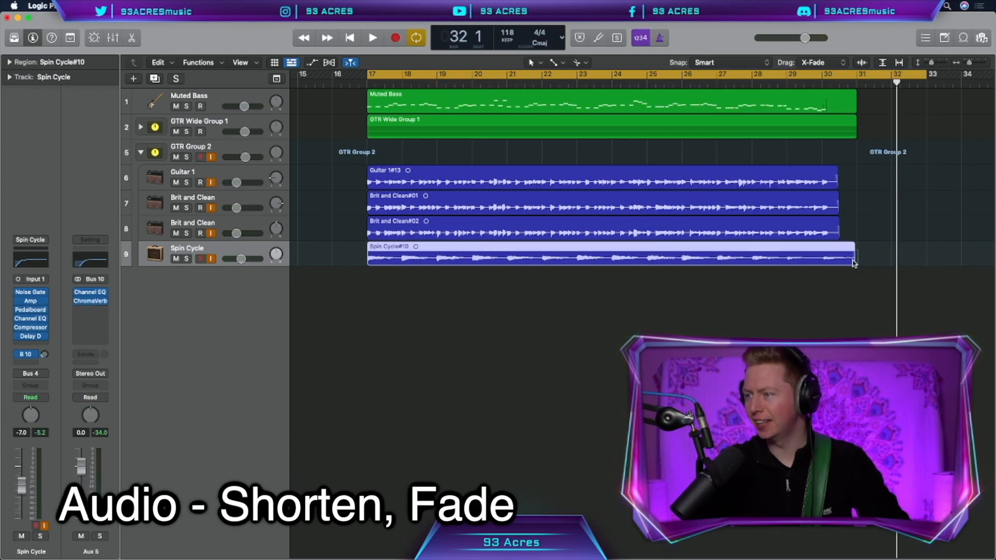
Step: Audition the recorded Spin Cycle guitar part together with the other tracks
left_click(805, 313)
key("space")
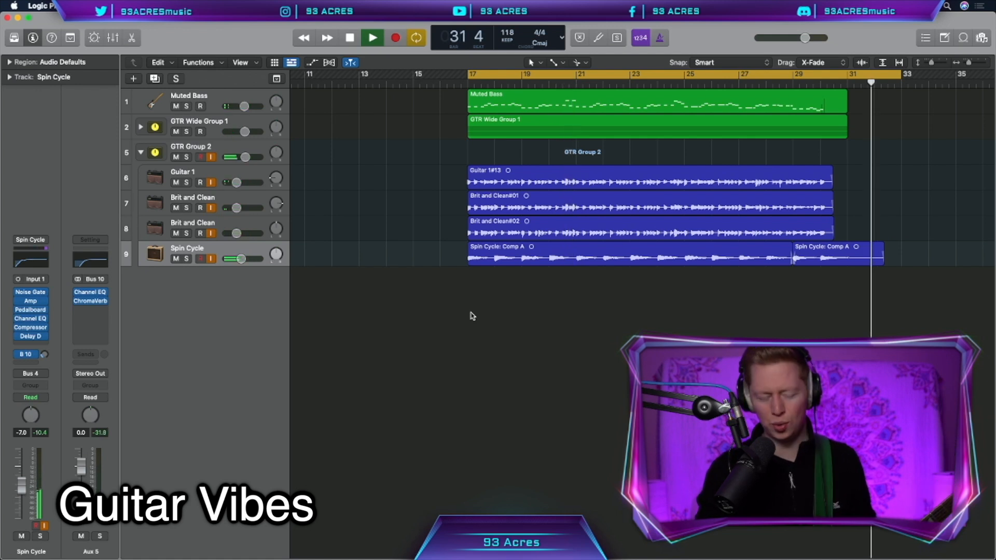
key("space")
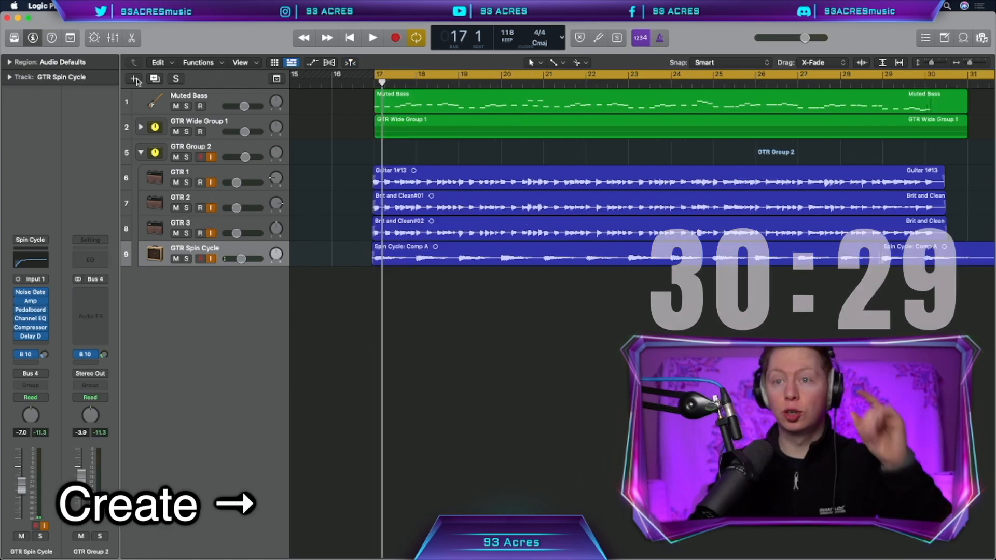
Step: Create a software instrument track with the Watery Rhodes patch and Ringshift bypassed, and record a chord part on it from bar 17
key("alt+super+n")
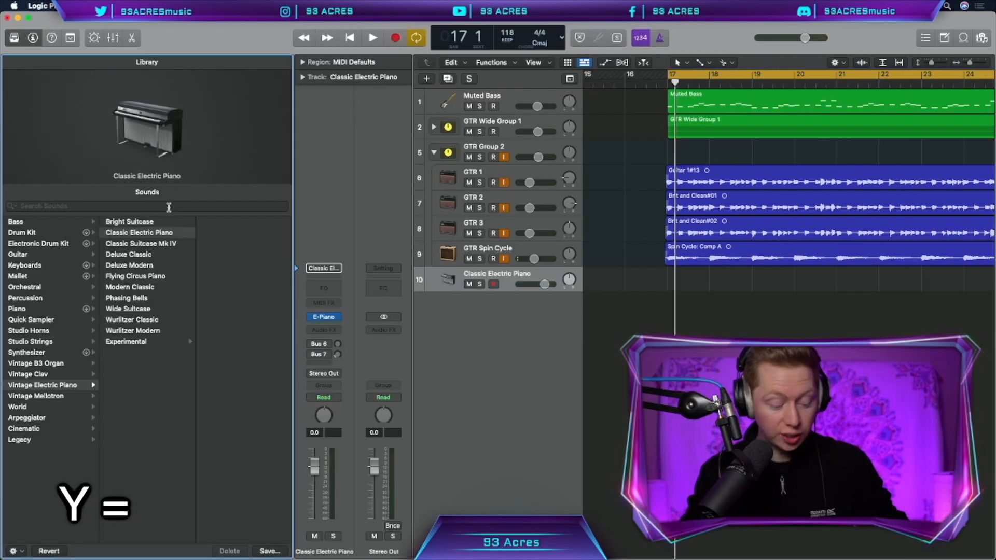
left_click(145, 206)
type("rhode")
left_click(29, 235)
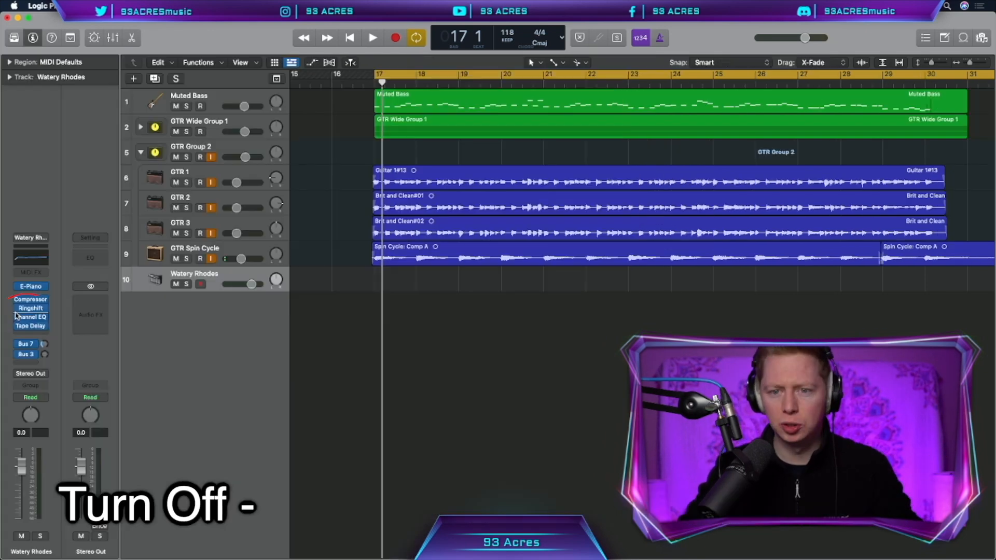
mouse_move(19, 310)
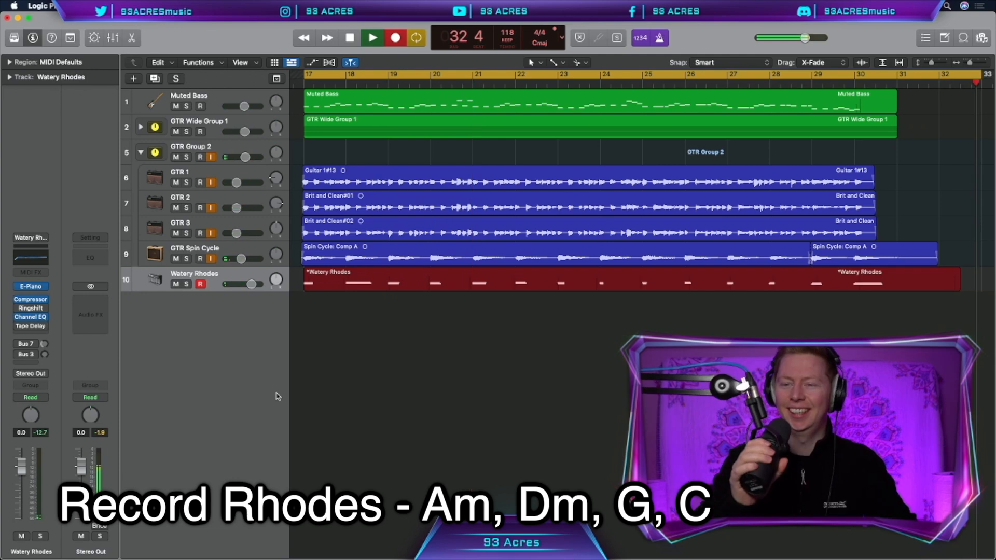
key("space")
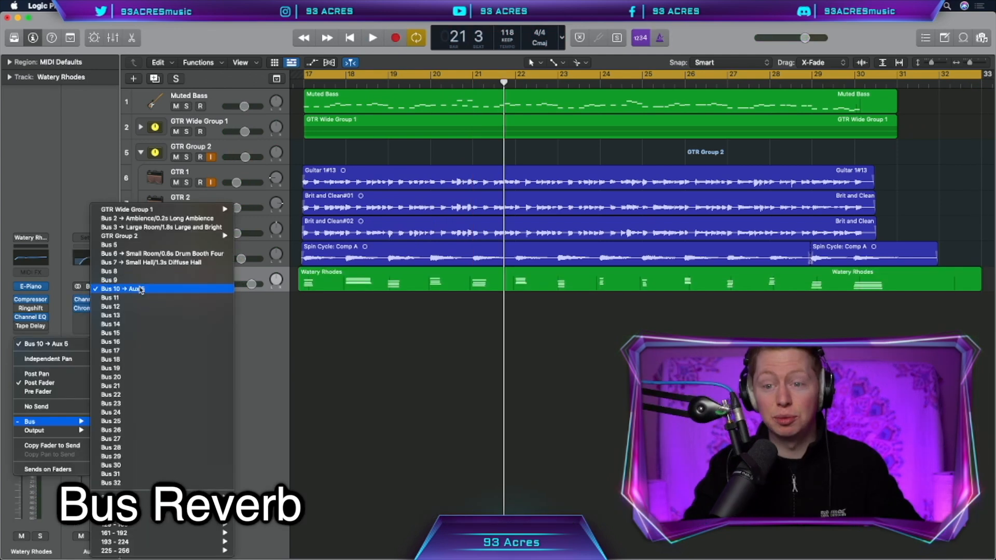
Step: Send the Watery Rhodes track to Bus 10 and replace its Tape Delay with an adjusted Tremolo
left_click(130, 289)
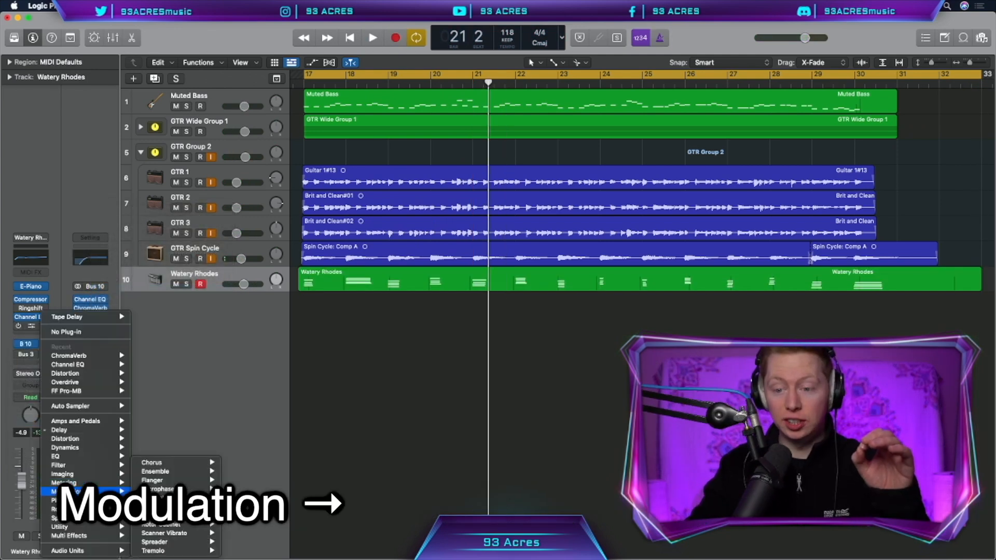
left_click(153, 551)
left_click_drag(301, 246, 308, 269)
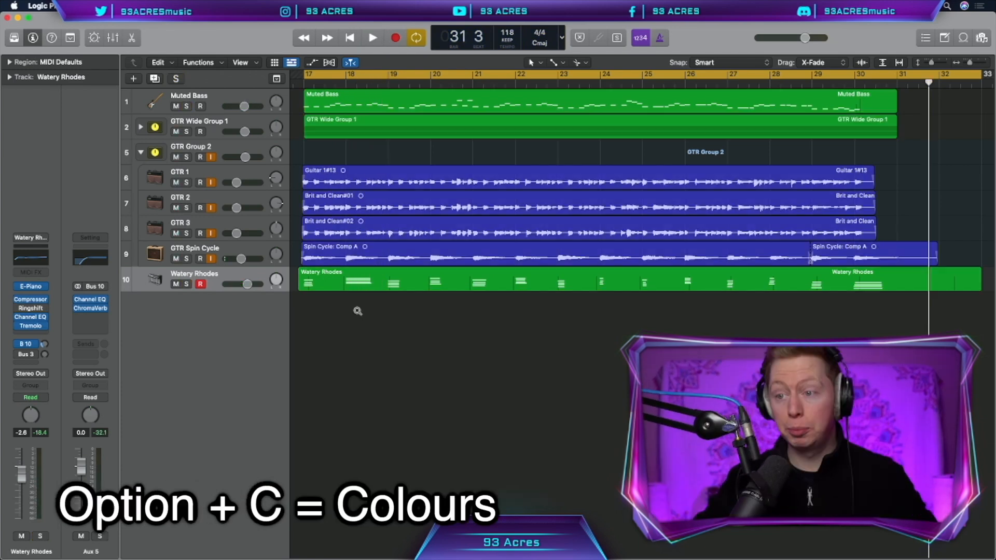
Step: Colour the Muted Bass region dark red, the GTR Wide Group 1 regions bright red and the GTR Group 2 regions orange
key("alt+c")
left_click(313, 224)
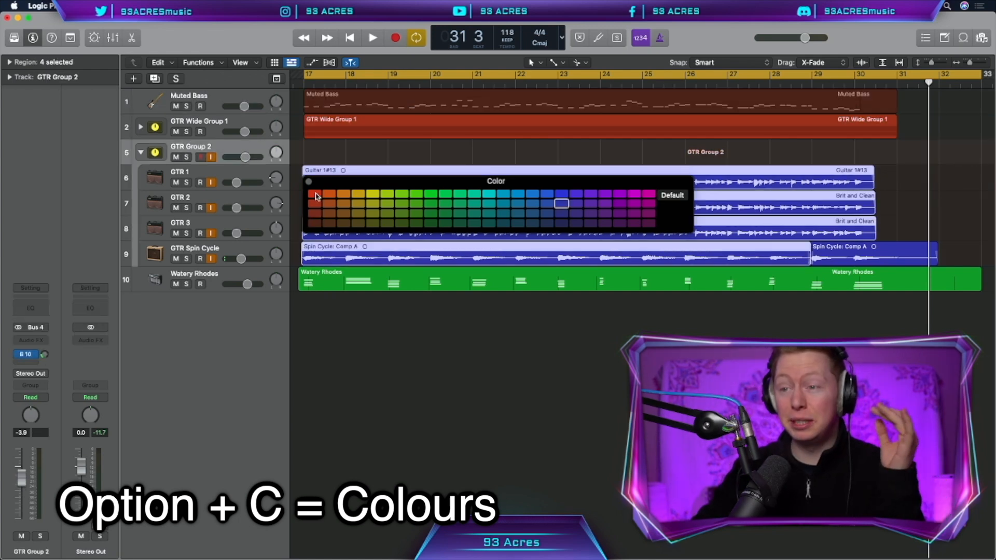
left_click(315, 195)
left_click(329, 194)
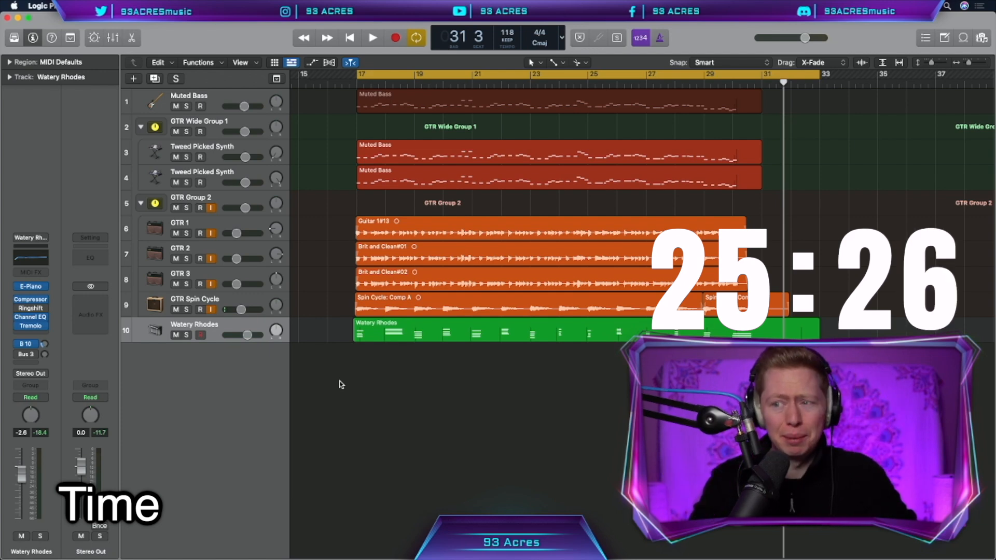
Step: Create a software instrument track with the Pop Strings patch from Orchestral Strings and record a melody from bar 25
key("alt+super+n")
key("Return")
left_click(24, 287)
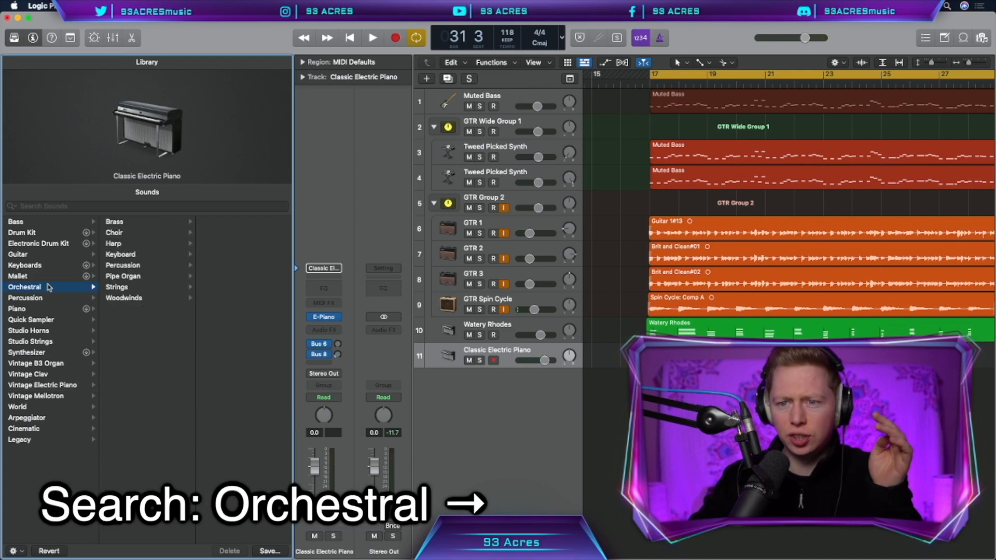
left_click(117, 287)
left_click(221, 276)
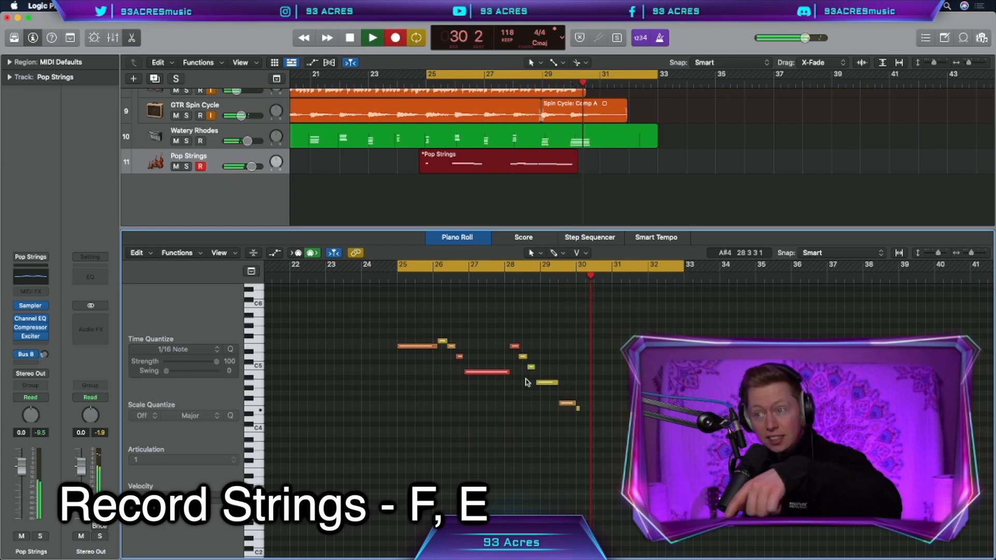
key("space")
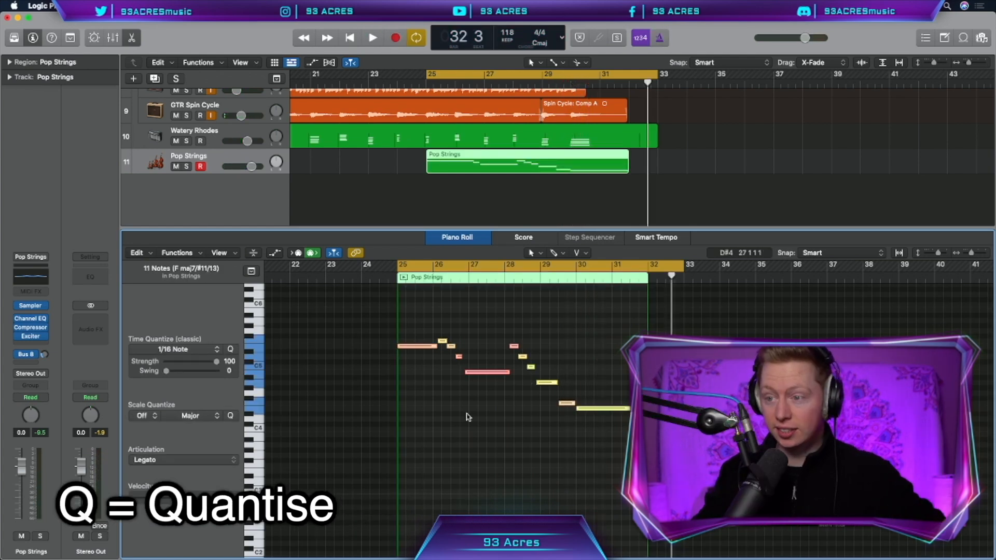
Step: Force the Pop Strings notes legato and mix the track with its send on Bus 10 and its volume at -11.4 dB
key("shift+backslash")
left_click(26, 355)
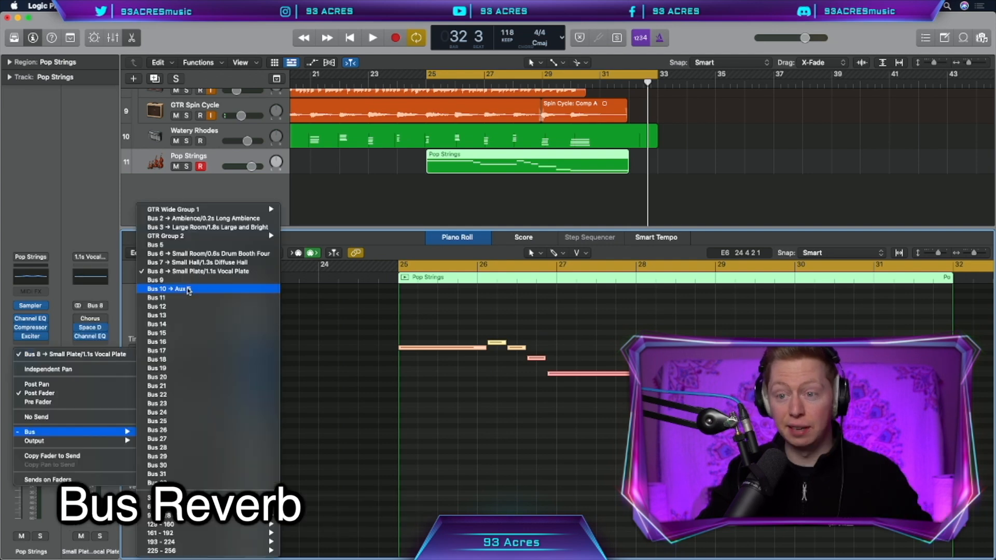
left_click(188, 290)
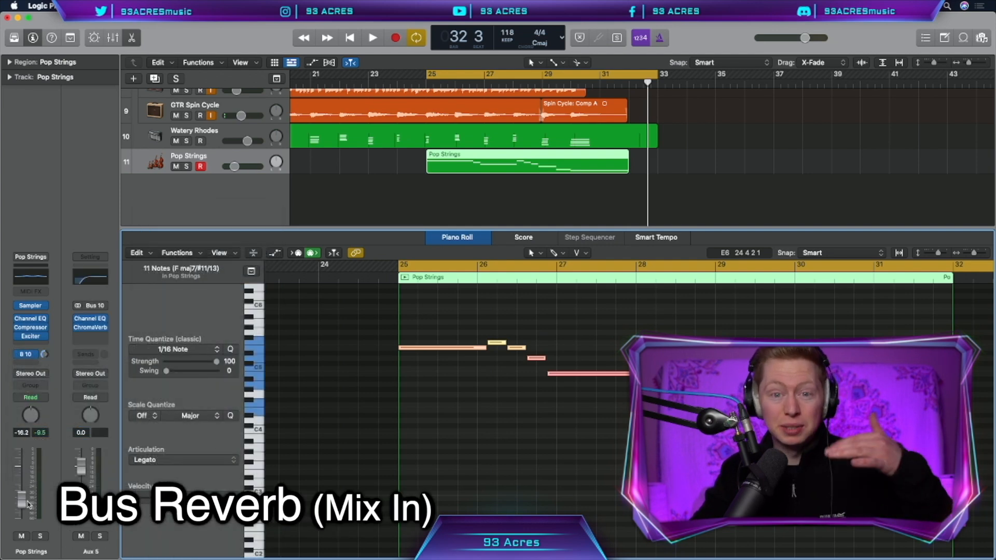
left_click(540, 444)
key("space")
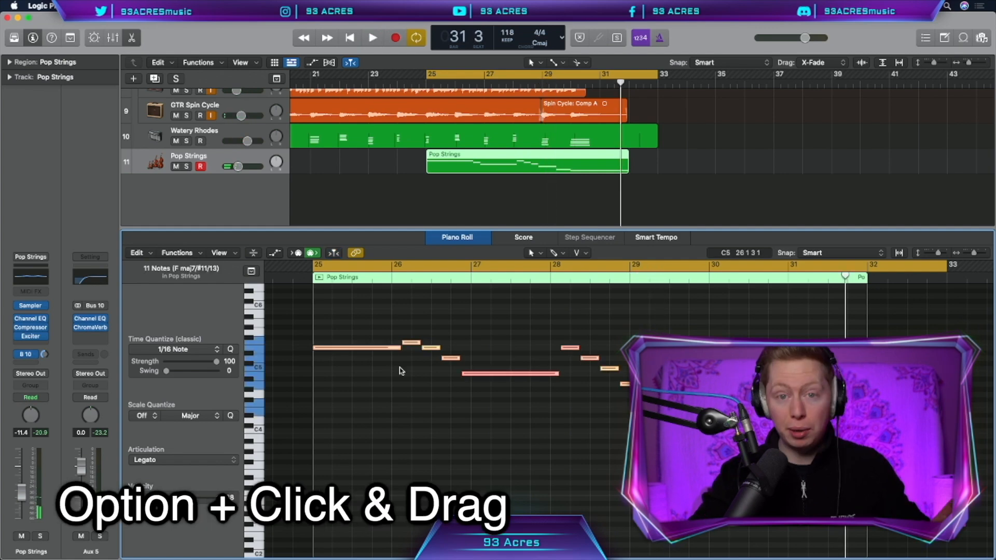
Step: Copy the string melody one octave lower, solo Pop Strings, and copy the E4 note at bar 30 down to G#3
left_click_drag(337, 351, 337, 413)
key("s")
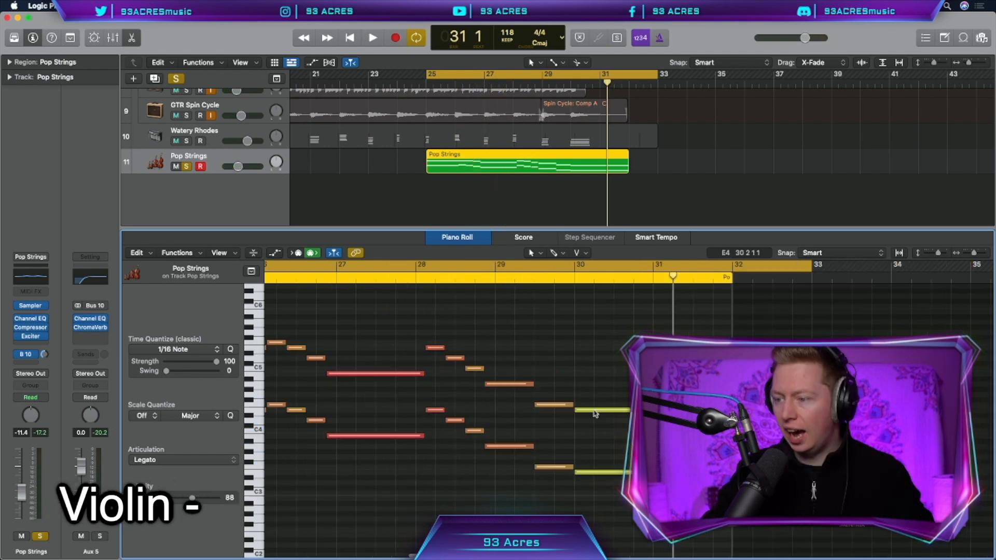
left_click_drag(596, 410, 591, 445)
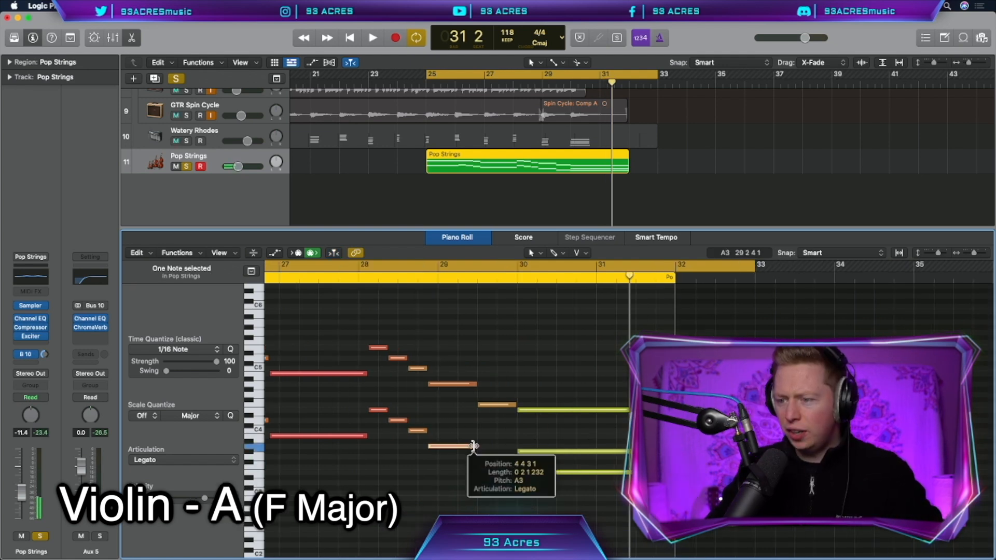
Step: Extend the A3 string note around bar 29 to end at bar 30 and audition the soloed strings
left_click_drag(456, 392, 519, 456)
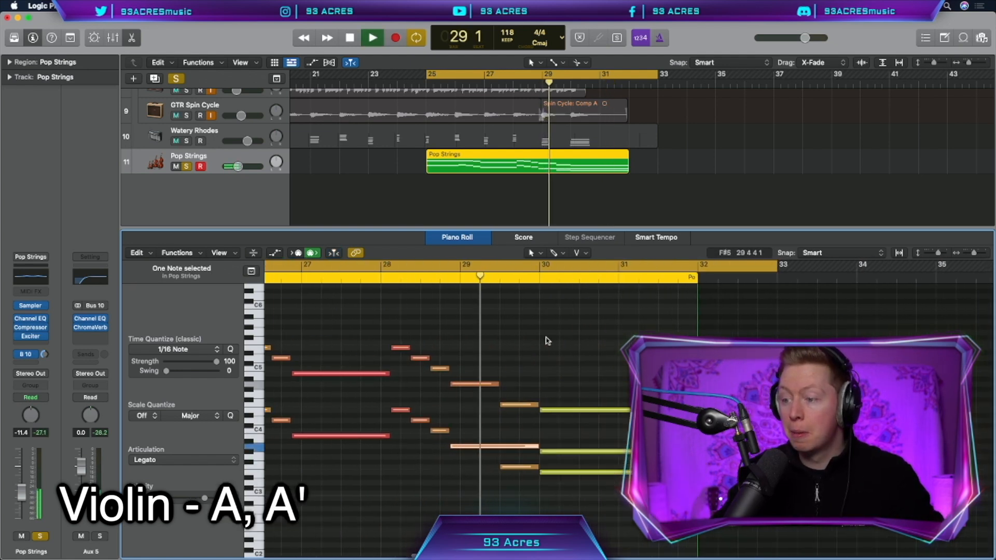
left_click(614, 351)
key("space")
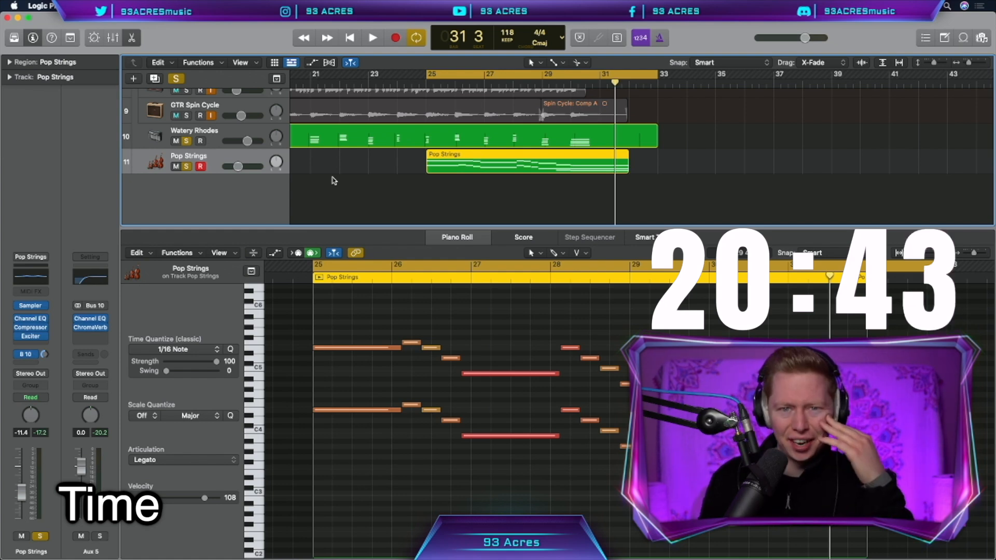
Step: Create a software instrument track with stereo Ultrabeat and load the Paris House Remix Kit from Drum Kits
left_click(133, 79)
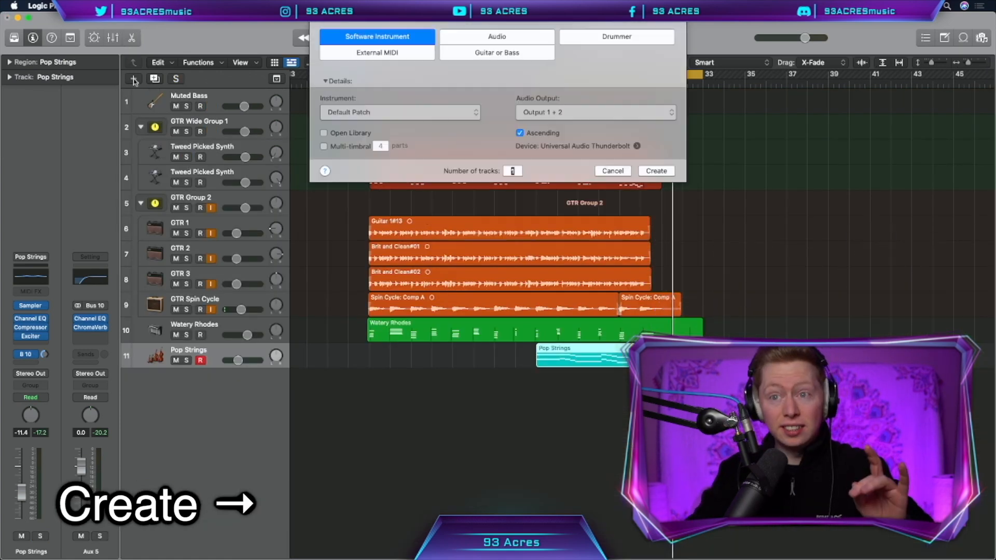
left_click(657, 171)
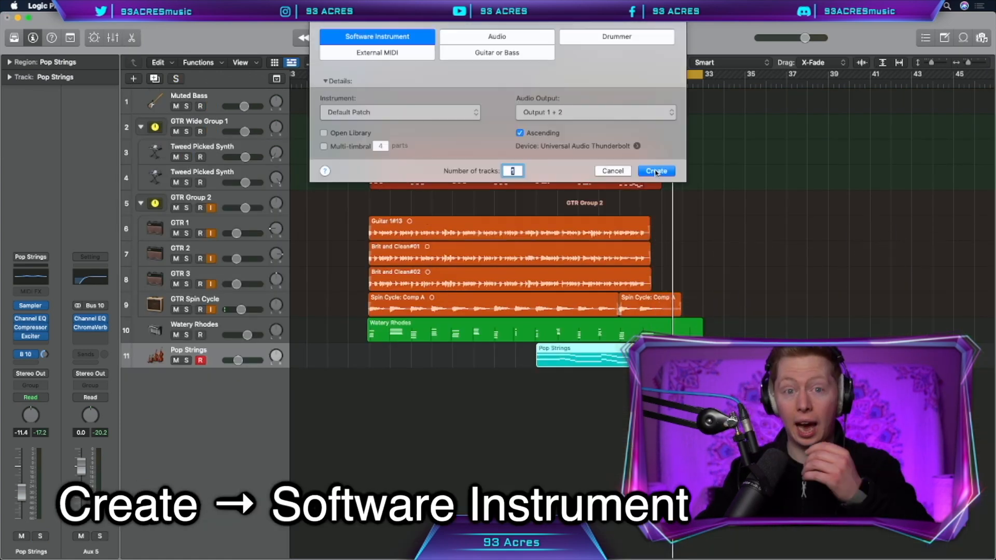
left_click(44, 317)
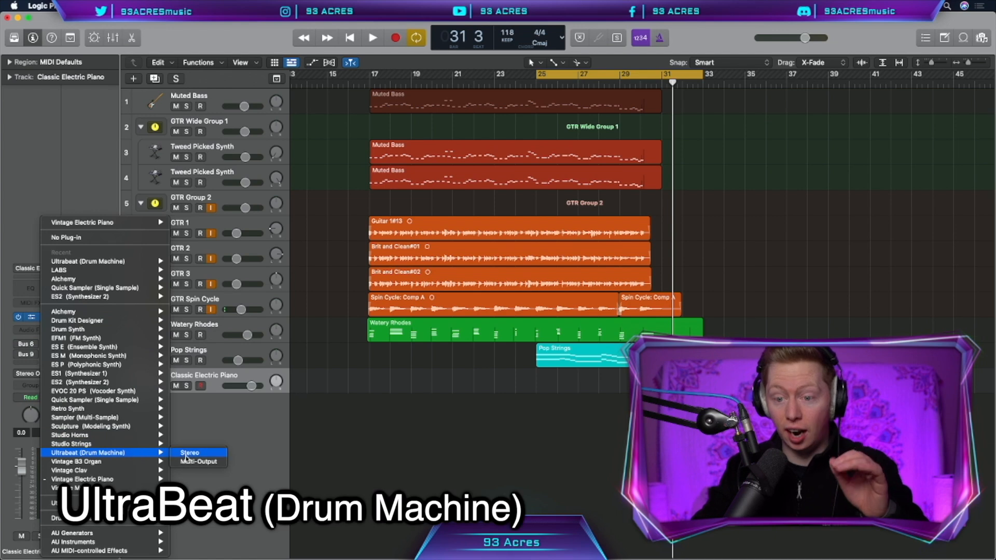
left_click(189, 453)
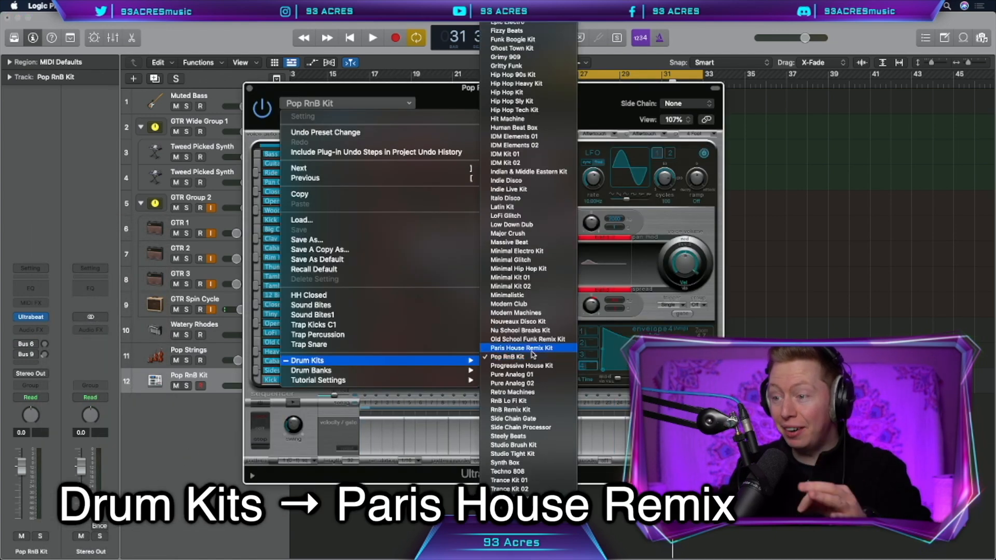
left_click(532, 350)
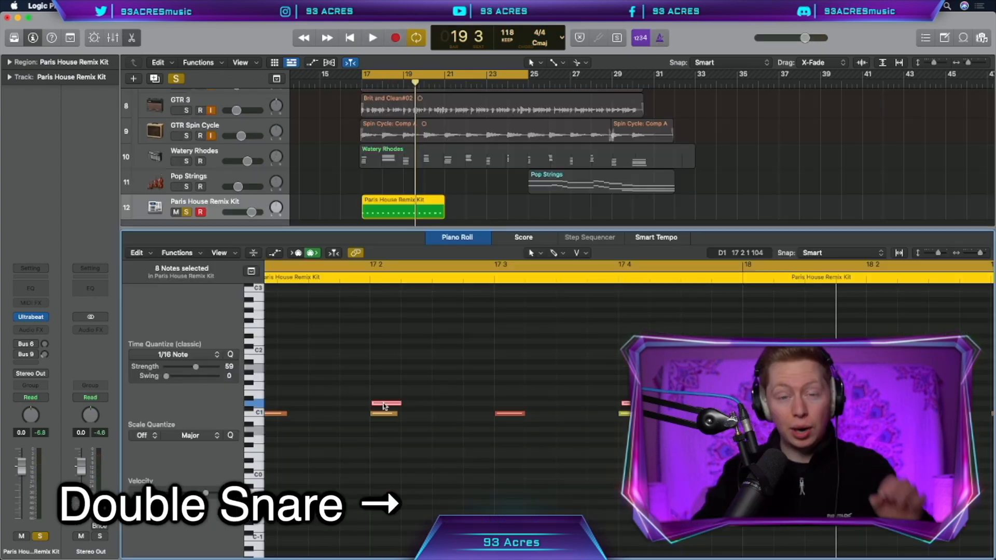
Step: Double the snare notes onto D#1 as claps, shift them slightly late for a flam, and audition the beat
left_click_drag(384, 405, 383, 400)
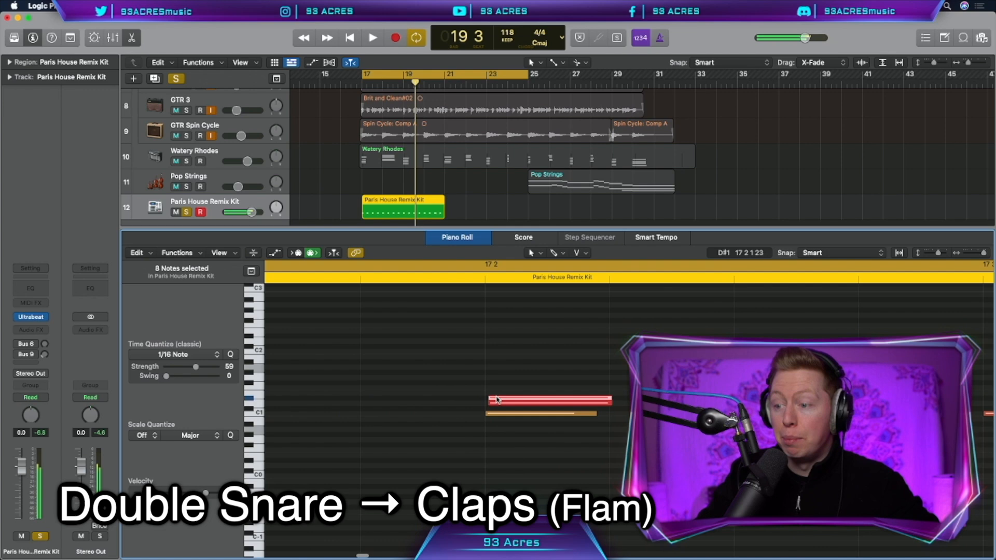
left_click_drag(494, 399, 499, 400)
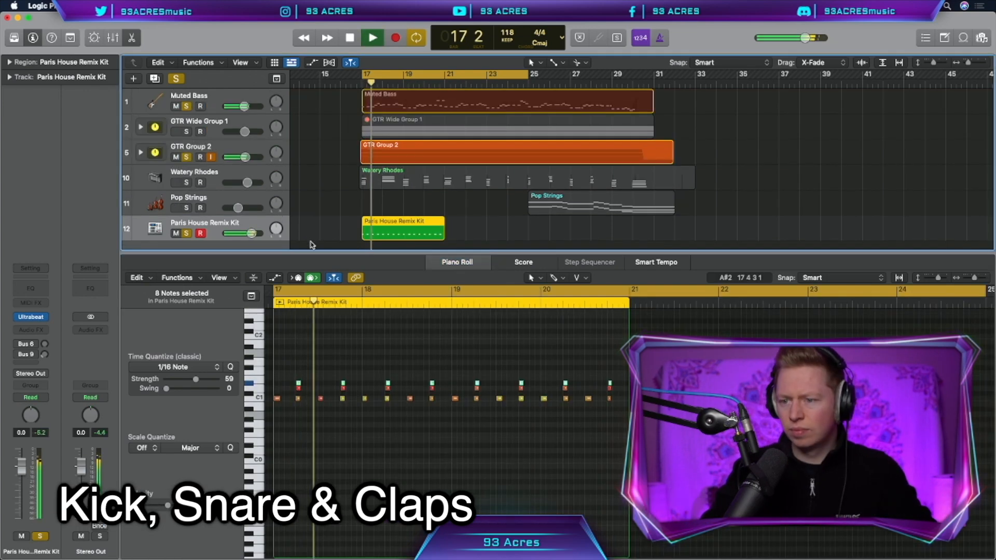
scroll(356, 357, "up", 3)
scroll(356, 357, "left", 2)
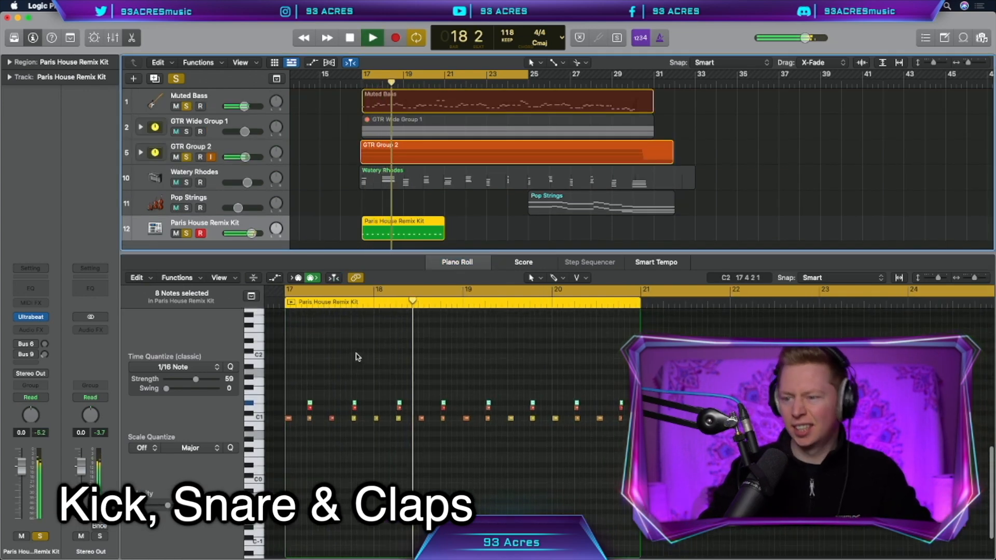
key("space")
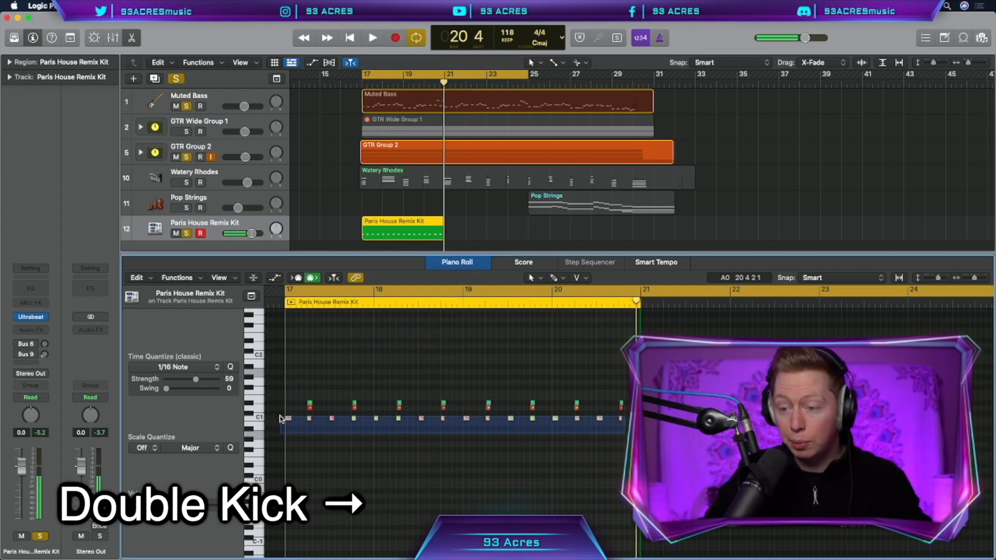
Step: Copy all C1 kick notes up to F#1 as closed hi-hats and audition the pattern
left_click(254, 418)
left_click_drag(289, 418, 289, 389)
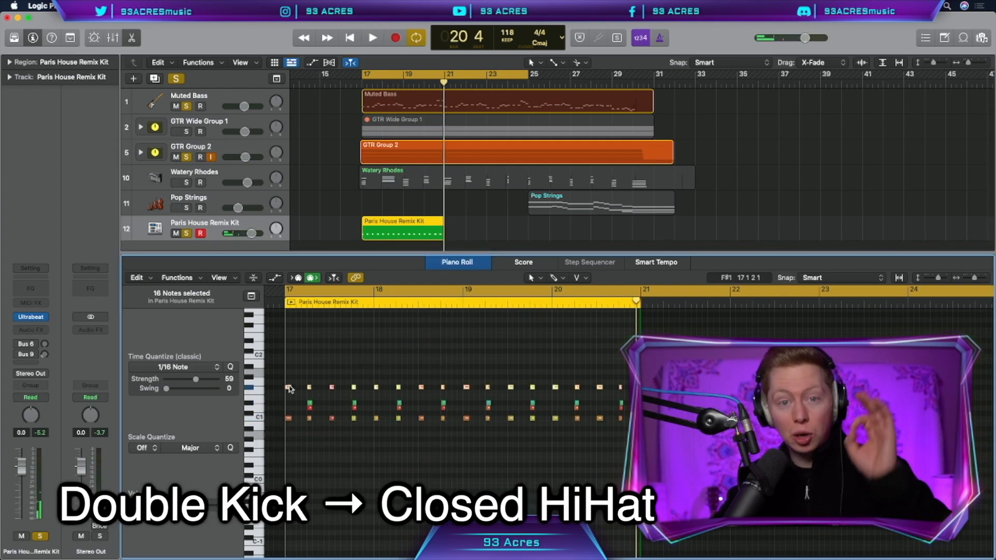
key("space")
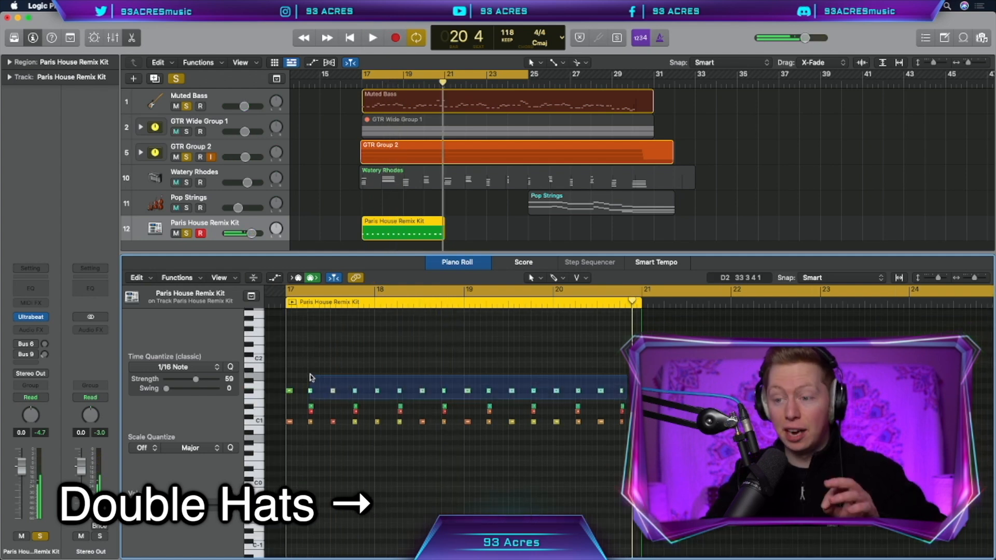
Step: Copy the hi-hats to G#1 as syncopated closed hats and add a low-velocity open hi-hat at the end of bar 20
mouse_move(311, 377)
left_mouse_down()
mouse_move(284, 381)
mouse_move(289, 390)
mouse_move(300, 383)
left_mouse_up()
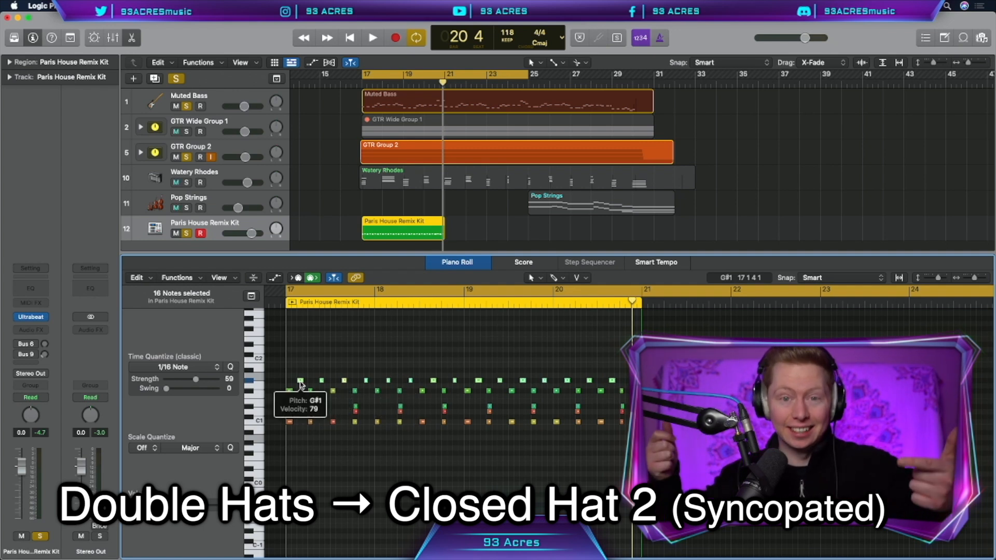
key("space")
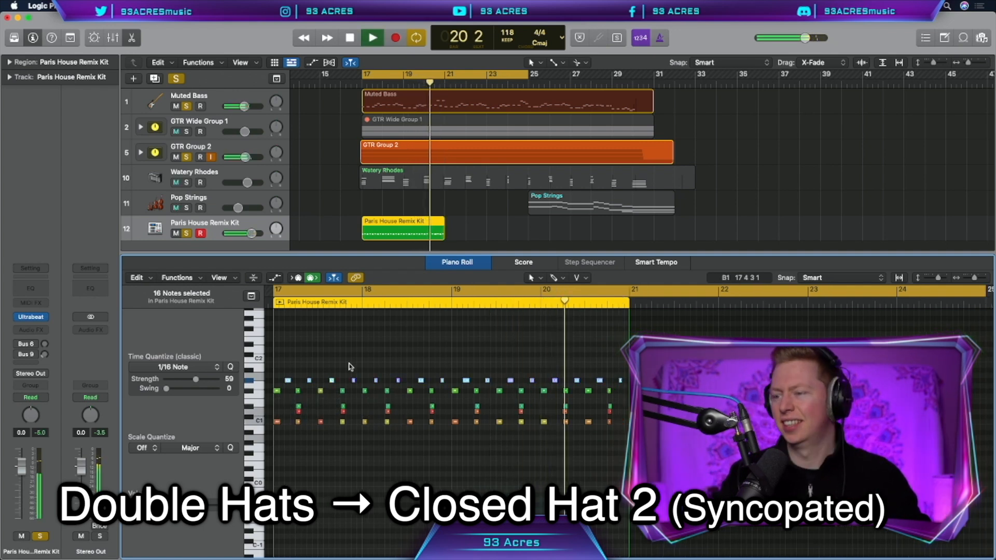
key("space")
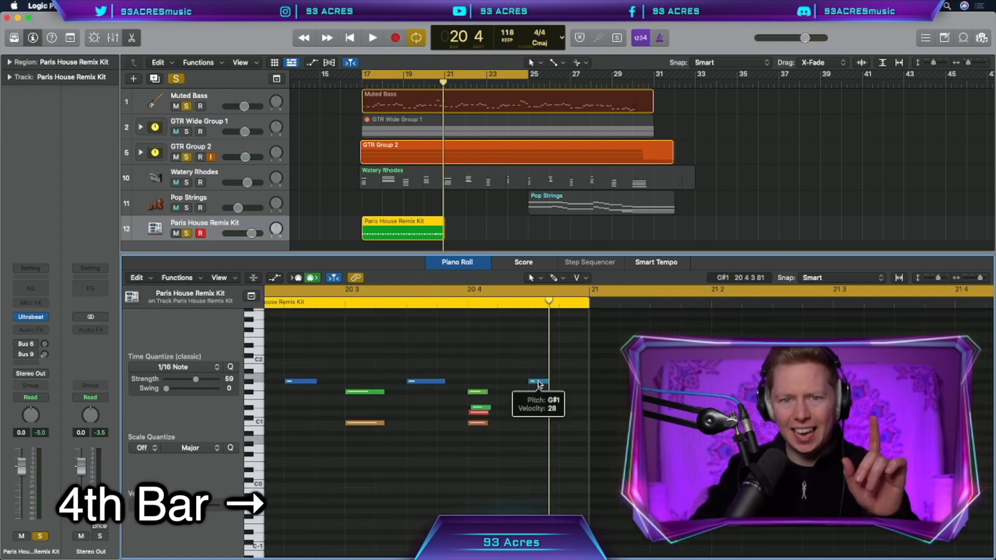
left_click(536, 384)
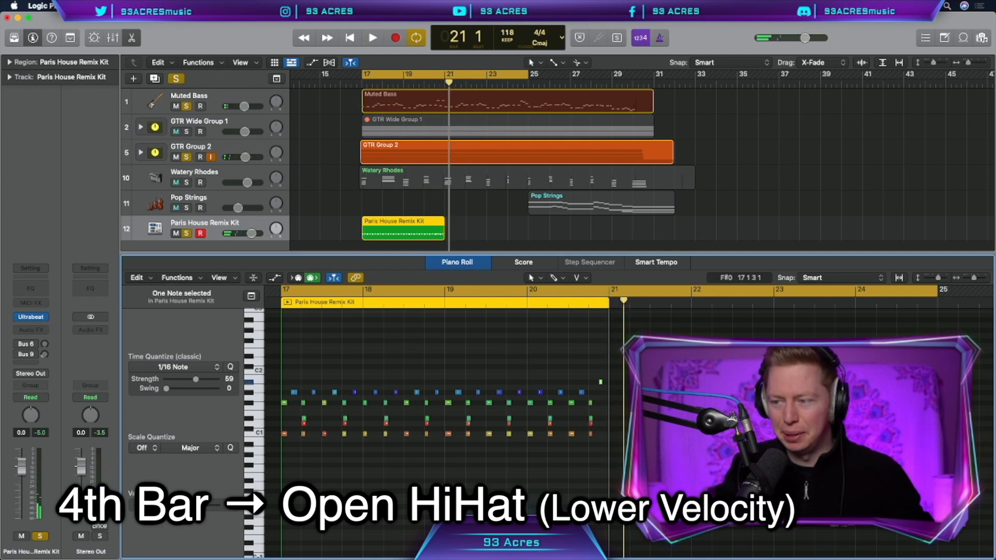
Step: Repeat the four-bar Paris House Remix Kit region three times up to bar 33 and colour the regions yellow
key("super+r")
key("super+r")
key("super+r")
key("alt+c")
left_click(378, 195)
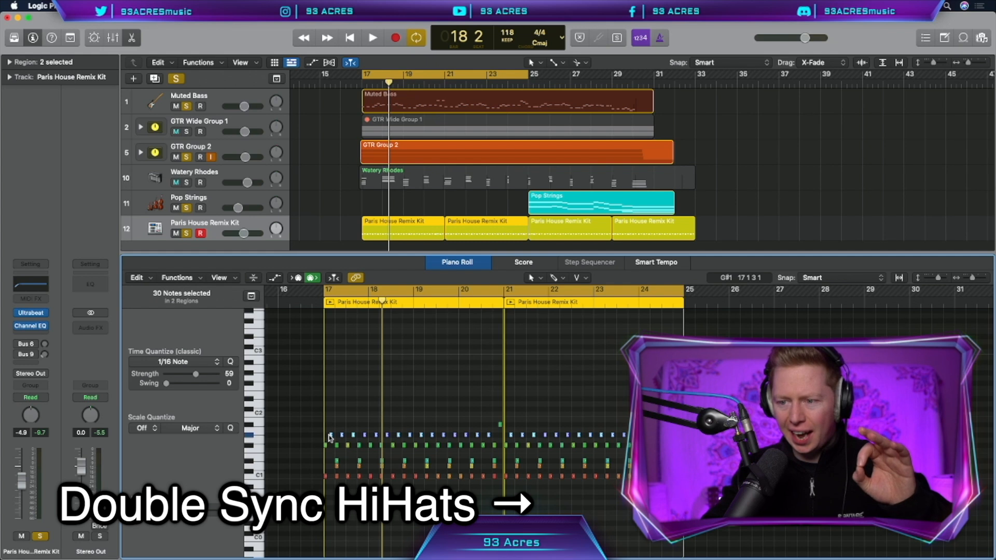
Step: Double the syncopated hi-hats onto two shaker hit rows and end the drums with an open hi-hat at bar 30
left_click_drag(330, 437, 332, 373)
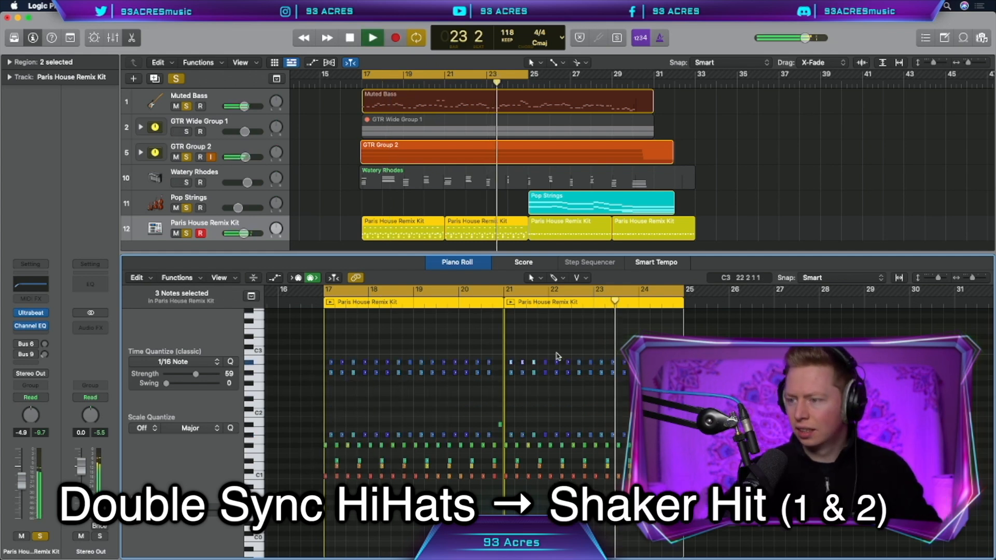
left_click_drag(542, 356, 568, 366)
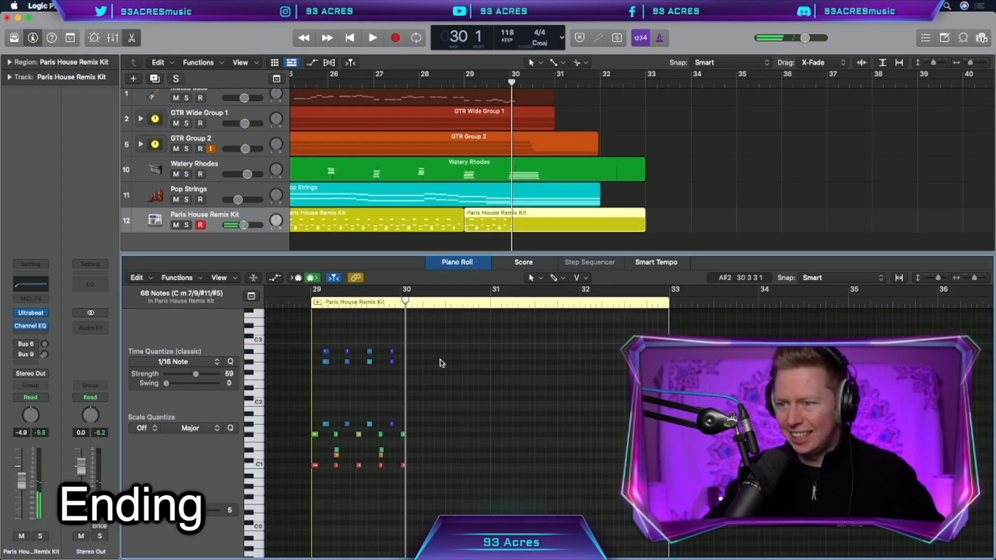
scroll(441, 363, "up", 3)
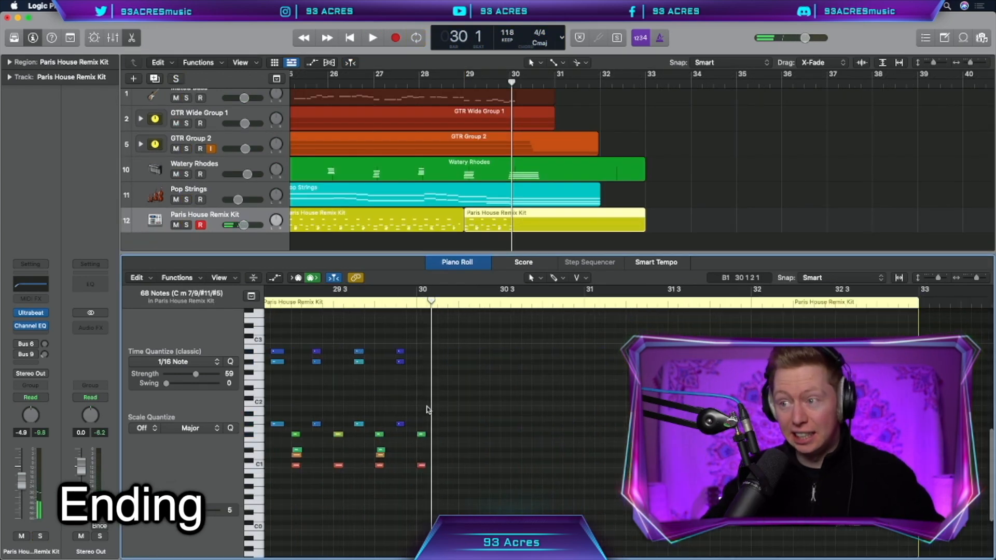
left_click_drag(470, 434, 470, 417)
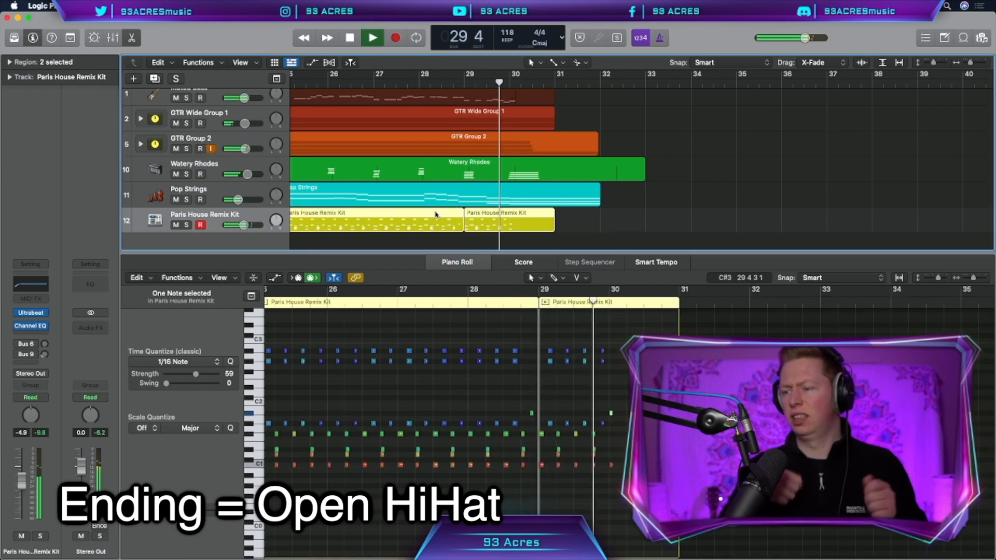
key("super+s")
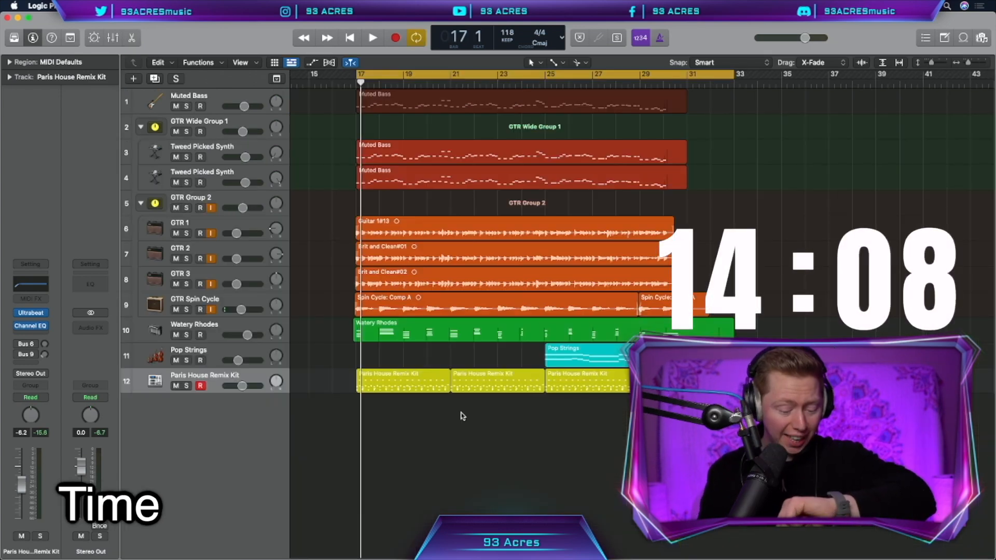
Step: Create an audio track and filter the Apple Loops by the Tambourine instrument
key("alt+super+n")
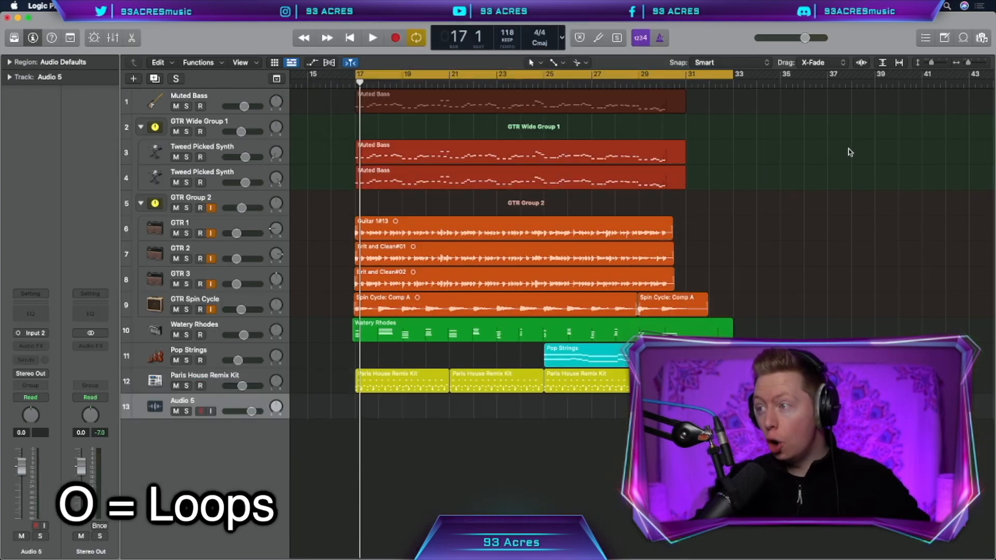
key("o")
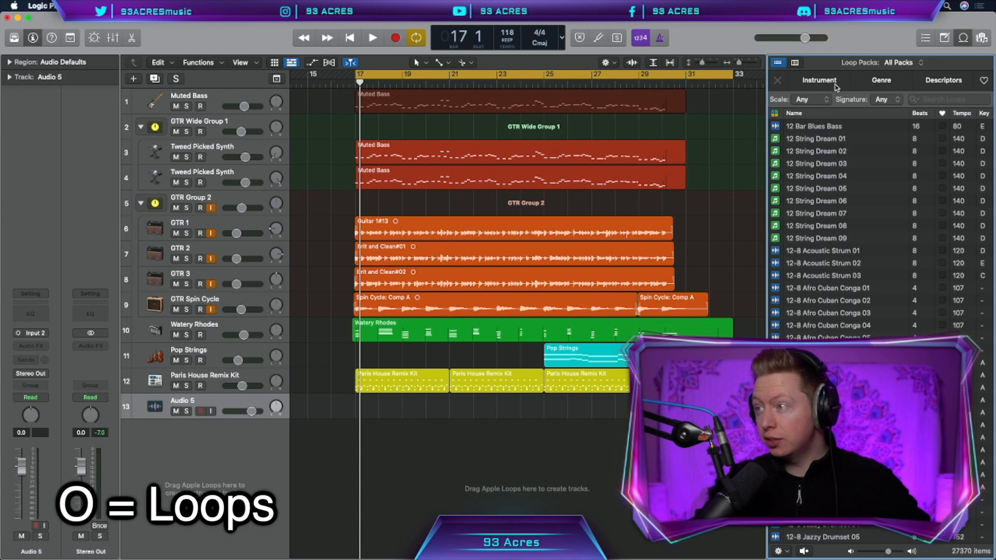
left_click(828, 78)
left_click(820, 142)
scroll(877, 264, "down", 10)
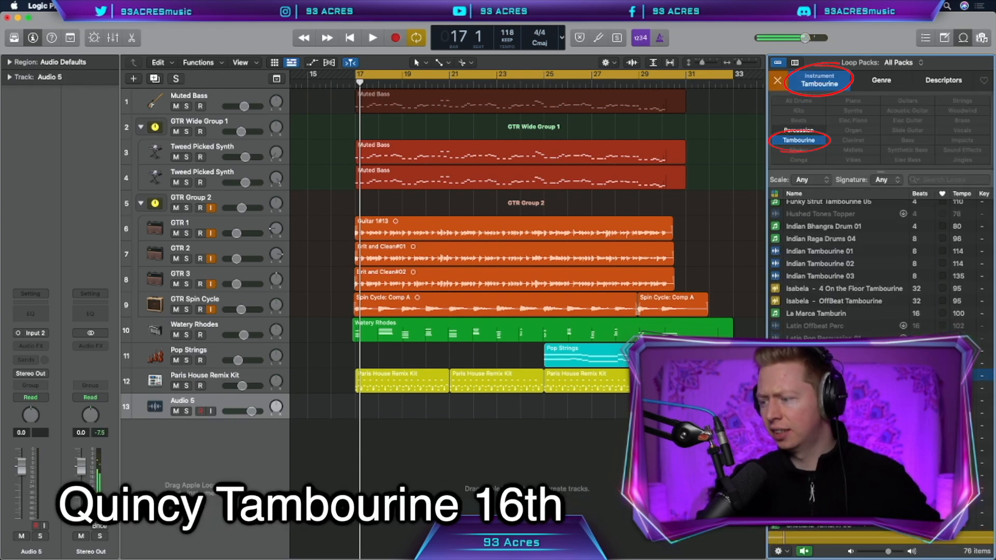
Step: Place the Quincy - Tambourine 16th loop at bar 25 on the new audio track and set its volume to -20.0 dB
left_click_drag(820, 513, 553, 408)
scroll(598, 419, "right", 3)
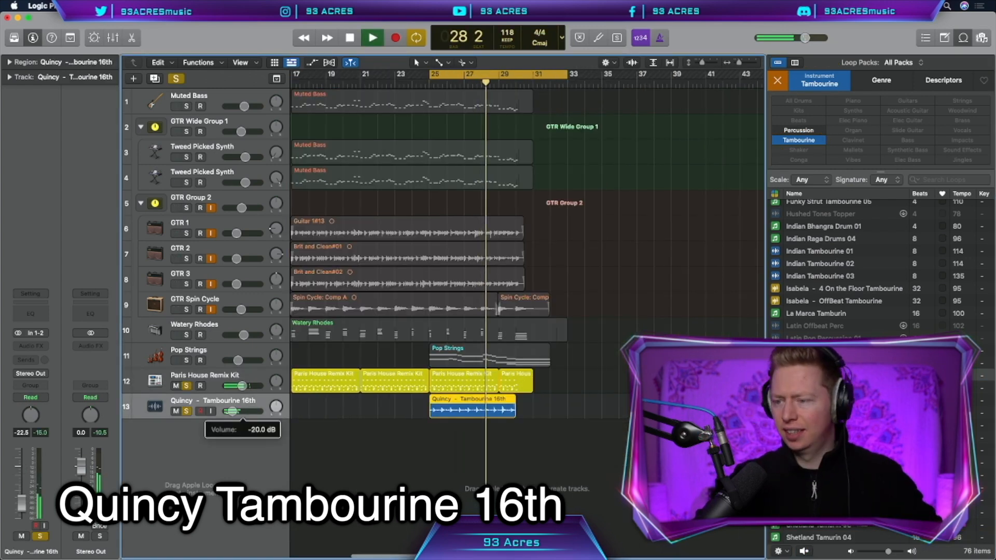
left_click_drag(232, 411, 234, 412)
key("space")
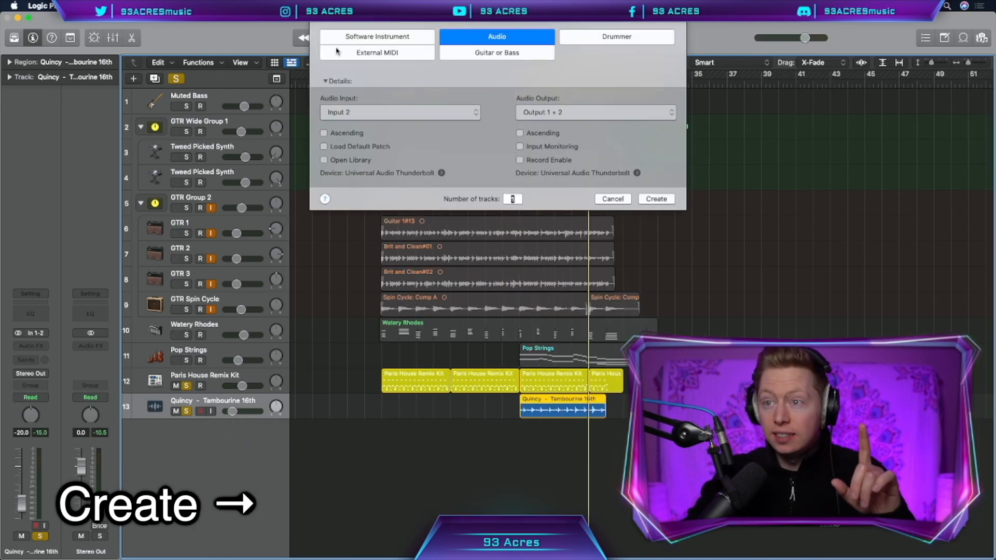
Step: Create a software instrument track and load the Wood Block High patch from the sound library
left_click(377, 36)
left_click(655, 172)
type("y")
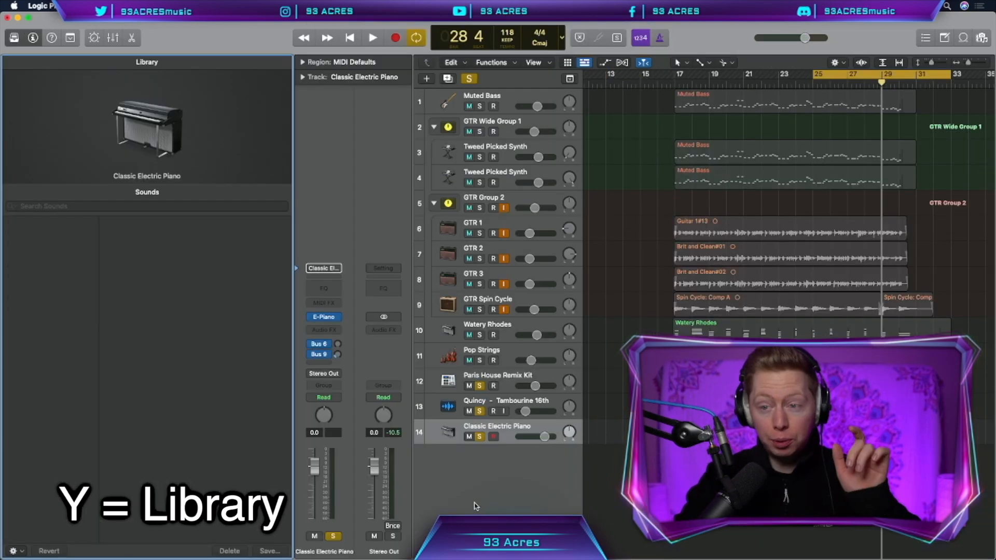
type("wood block")
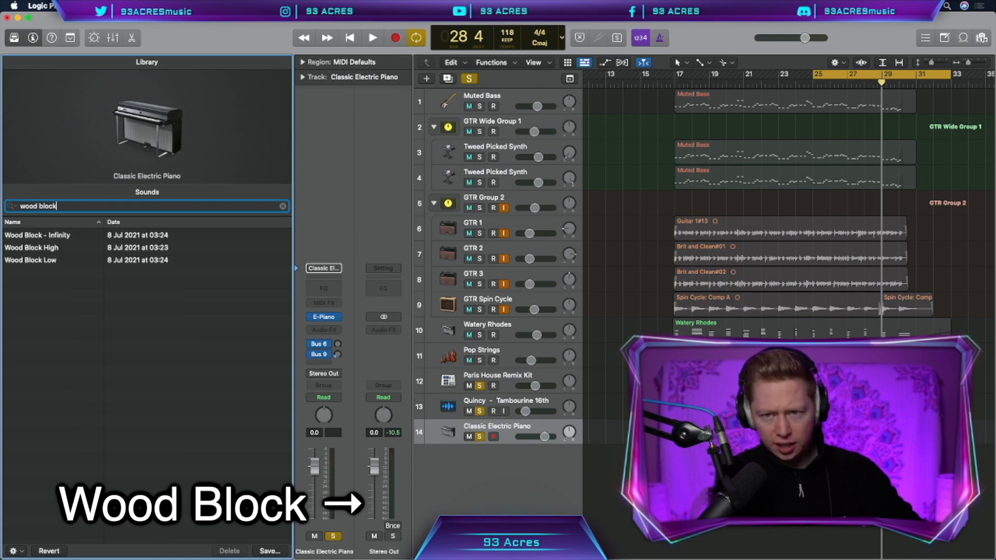
left_click(72, 249)
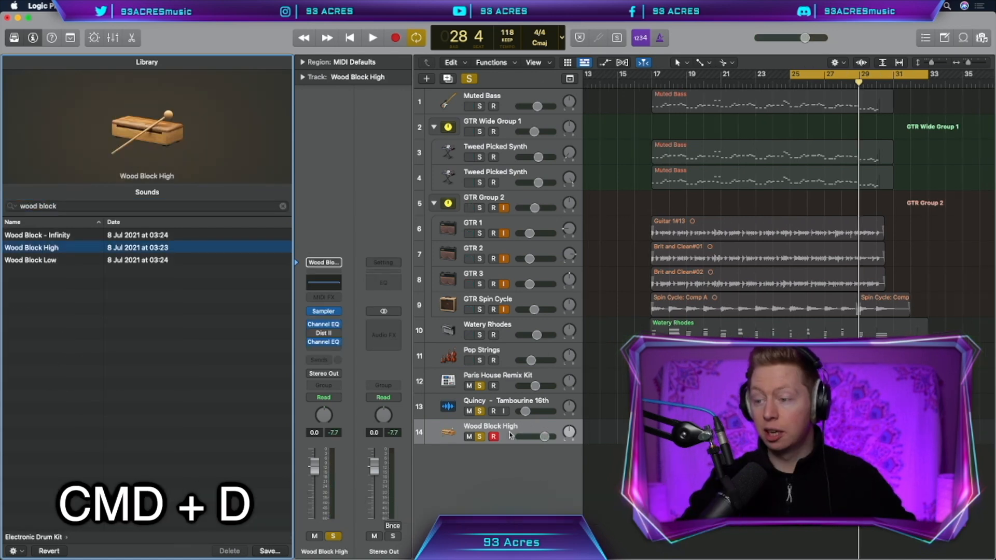
Step: Duplicate the Wood Block High track and load the Wood Block Low patch on the copy
key("super+d")
type("wood bl")
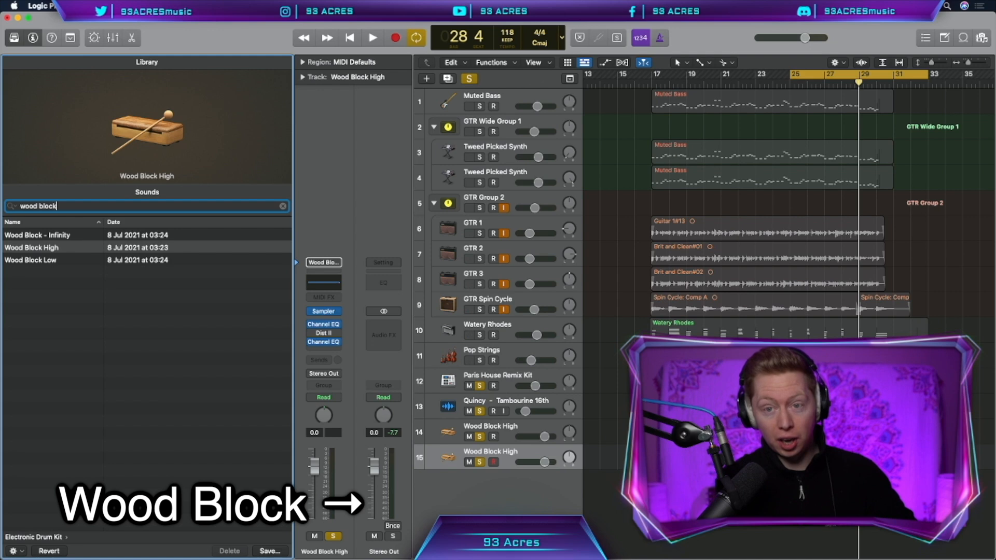
left_click(76, 262)
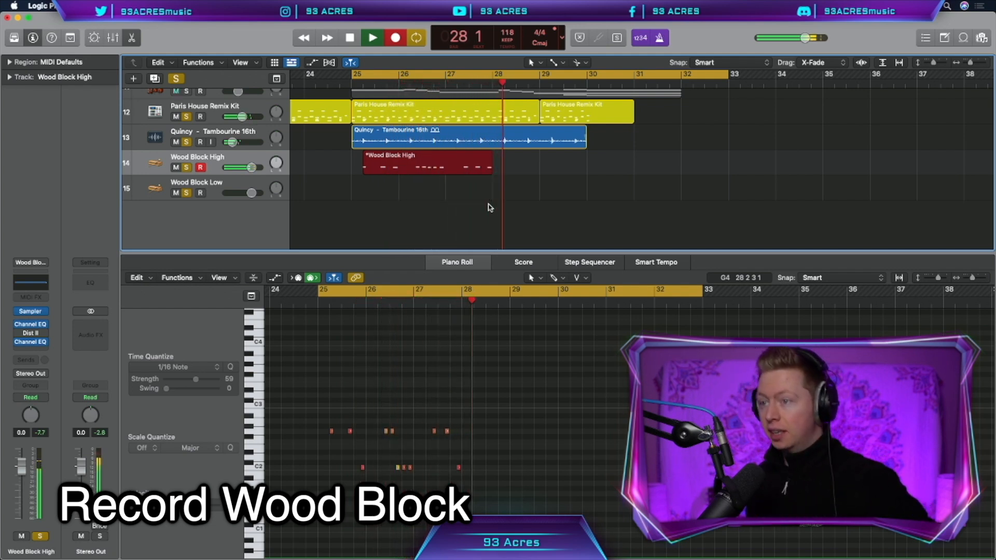
Step: Record a wood block pattern from bar 25, copy it to the Wood Block Low track, and remove the copy's high G2 notes
key("space")
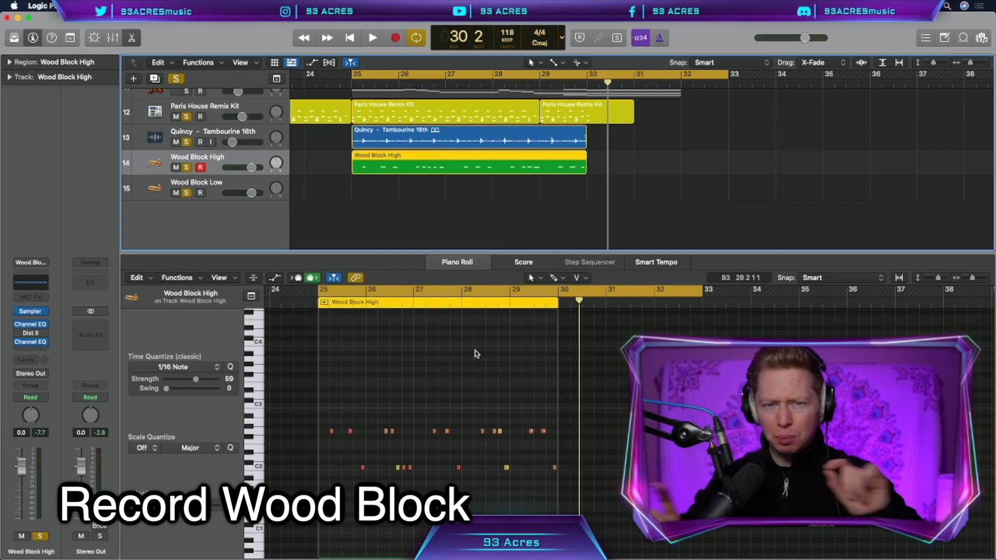
left_click_drag(421, 159, 421, 185)
left_click(254, 431)
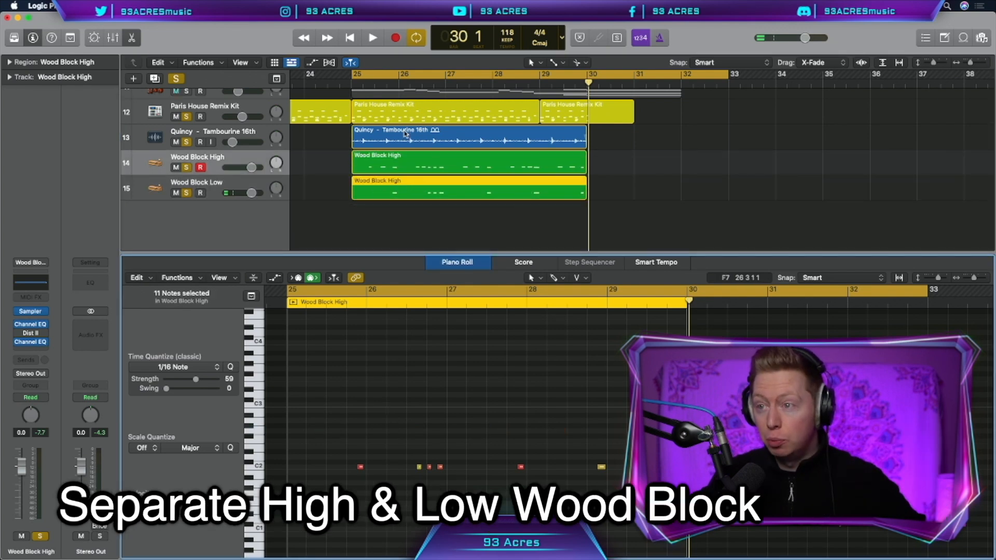
Step: Keep only the high notes in the Wood Block High region and rename its track "Wood Block High G"
left_click(407, 156)
key("space")
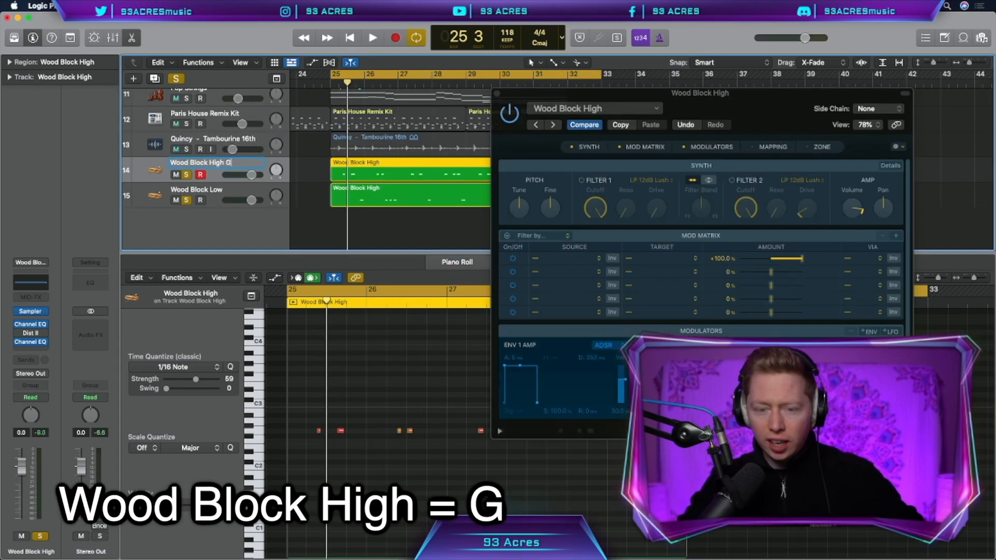
left_click(232, 191)
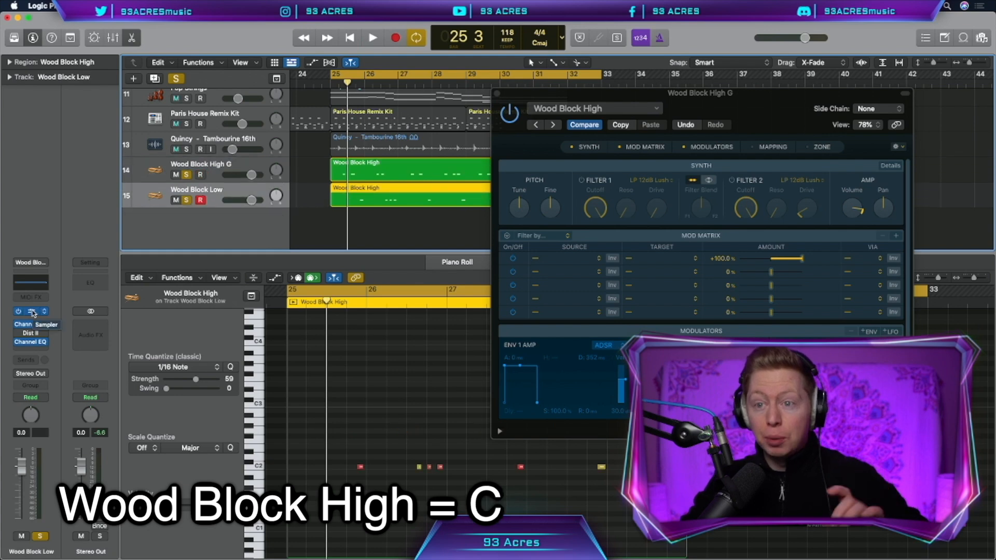
Step: Rename the low wood block track "Wood Block Low C" and lower both wood block tracks' volume to -16.2 dB
left_click_drag(548, 348, 550, 352)
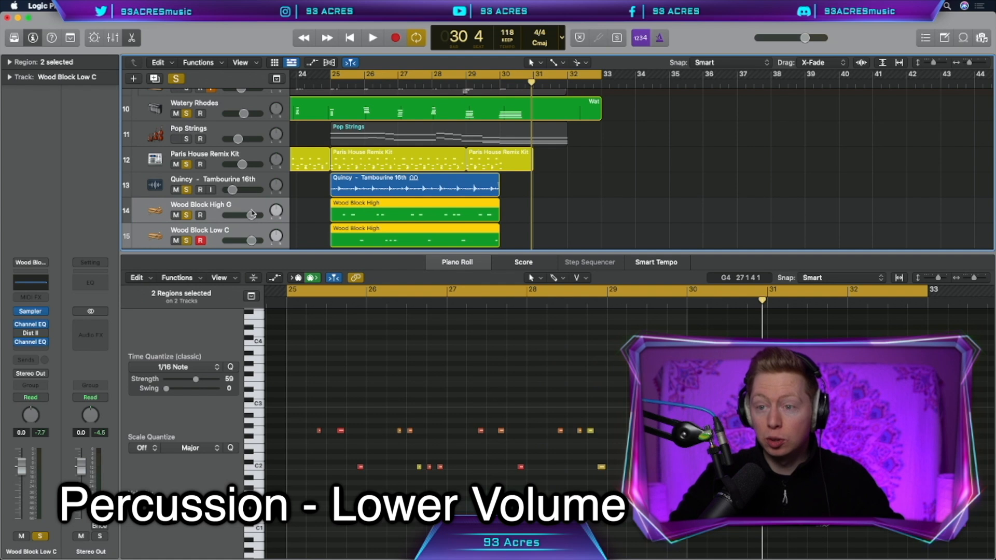
left_click_drag(251, 215, 241, 216)
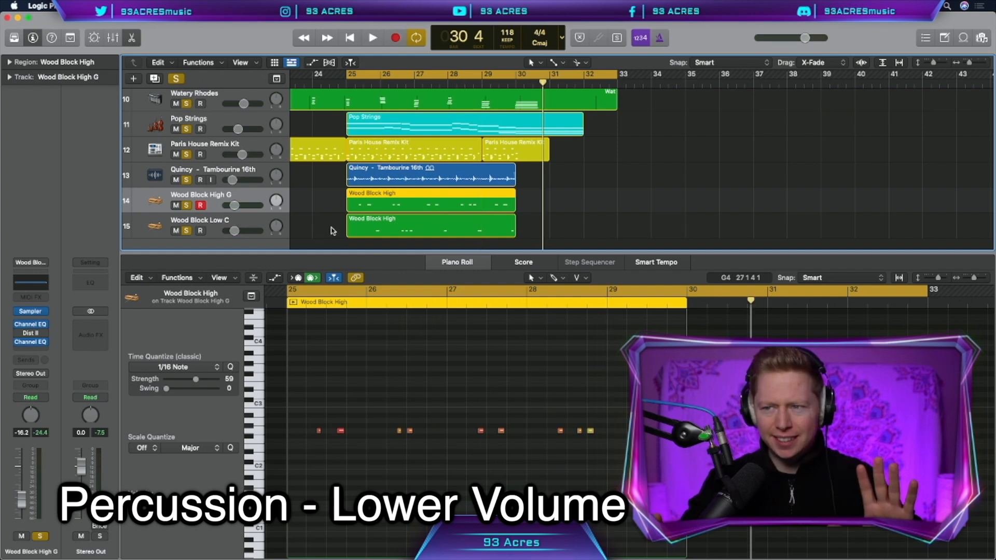
Step: Colour the tambourine and wood block regions amber, and group the drum kit and percussion tracks in a stack named "DRUM Group"
left_click_drag(333, 231, 398, 186)
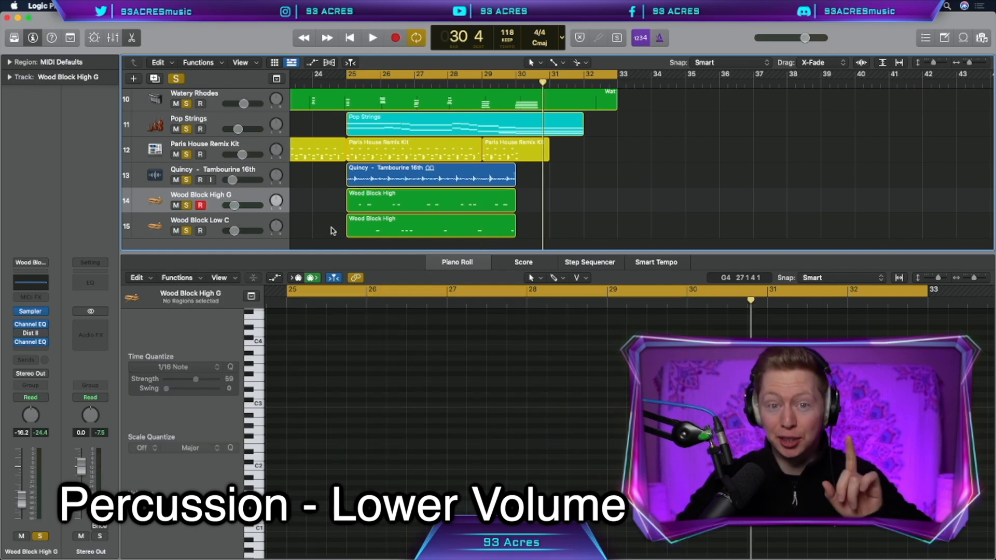
key("alt+c")
left_click(357, 195)
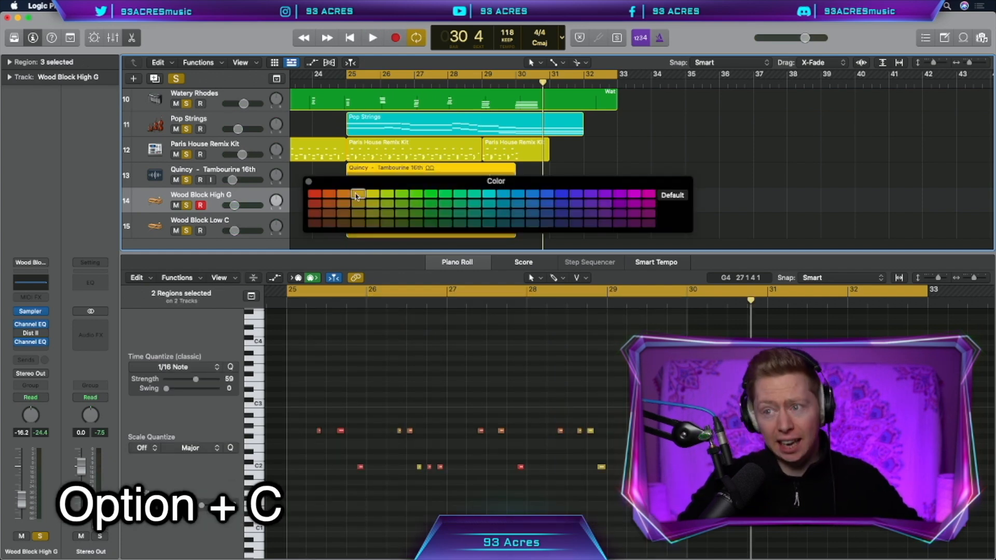
left_click(309, 181)
key("shift+super+g")
type("DRUM Group")
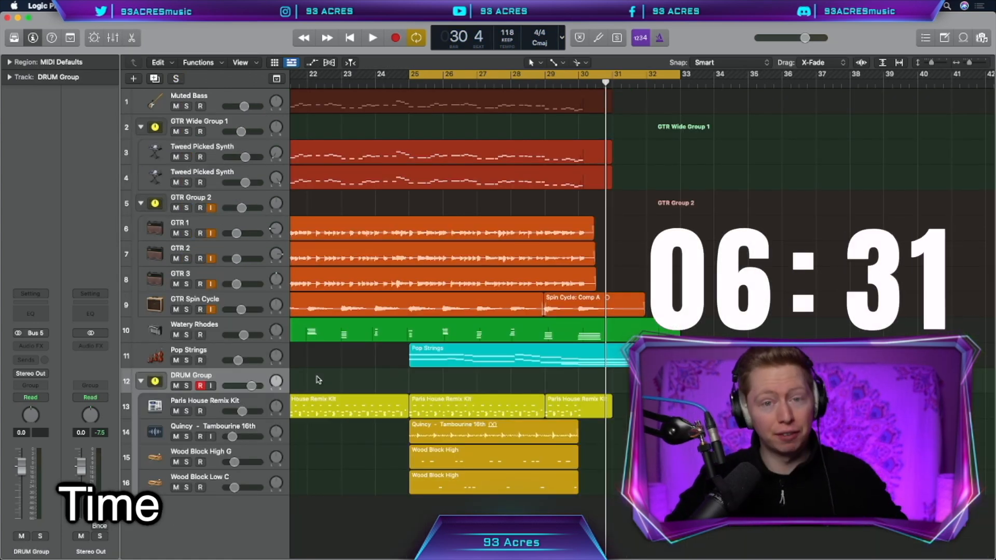
Step: Create an audio track named "Vox Double A" on Input 2 and record a vocal take from bar 17
key("alt+super+n")
left_click(499, 36)
left_click(652, 169)
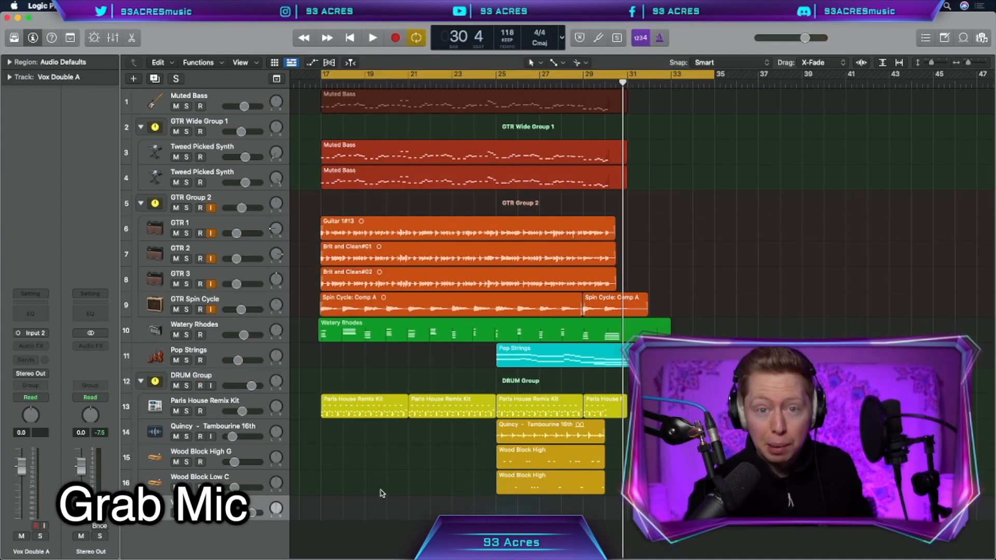
key("r")
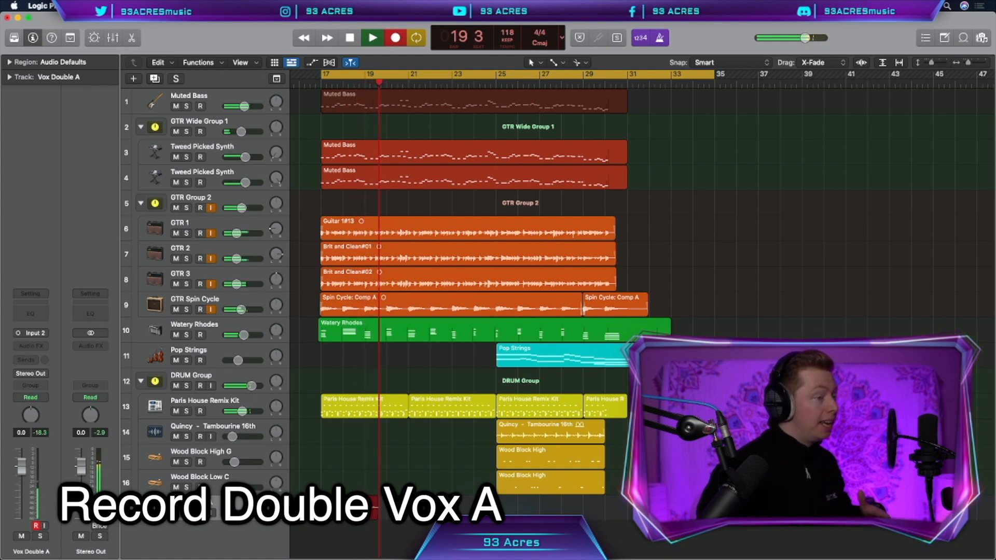
key("space")
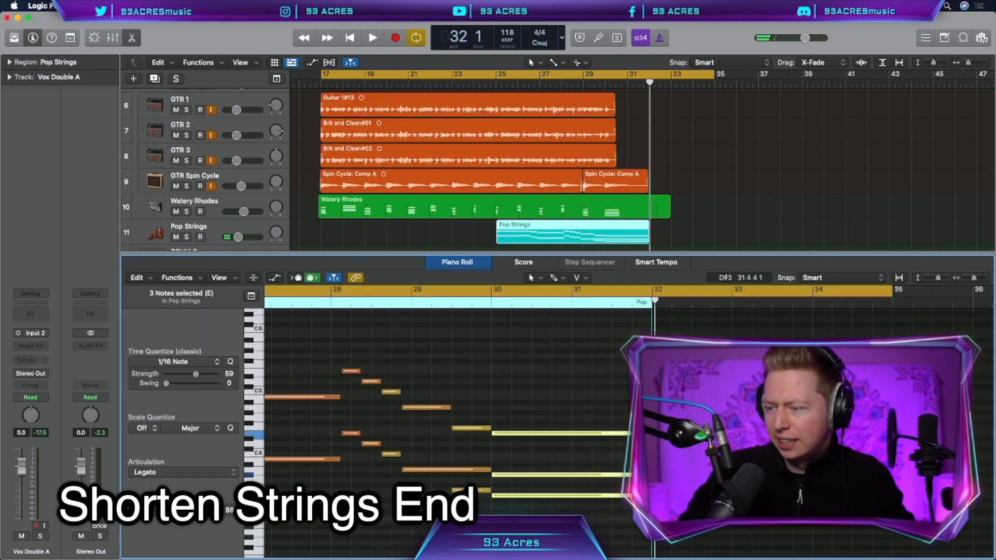
Step: Shorten the last three Pop Strings notes to end at bar 31 and record a vocal take on a new "Vox Double B" track
left_click_drag(651, 495, 567, 494)
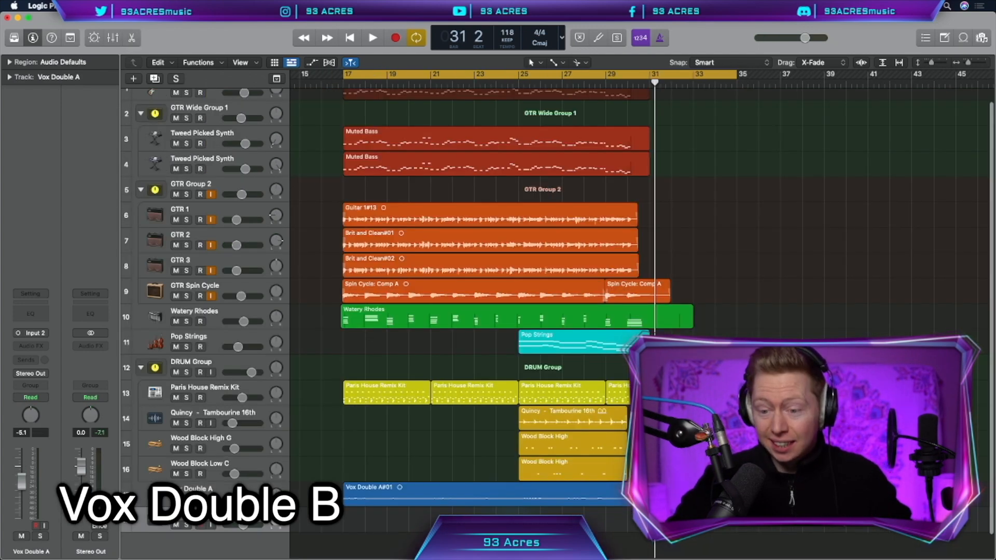
key("Return")
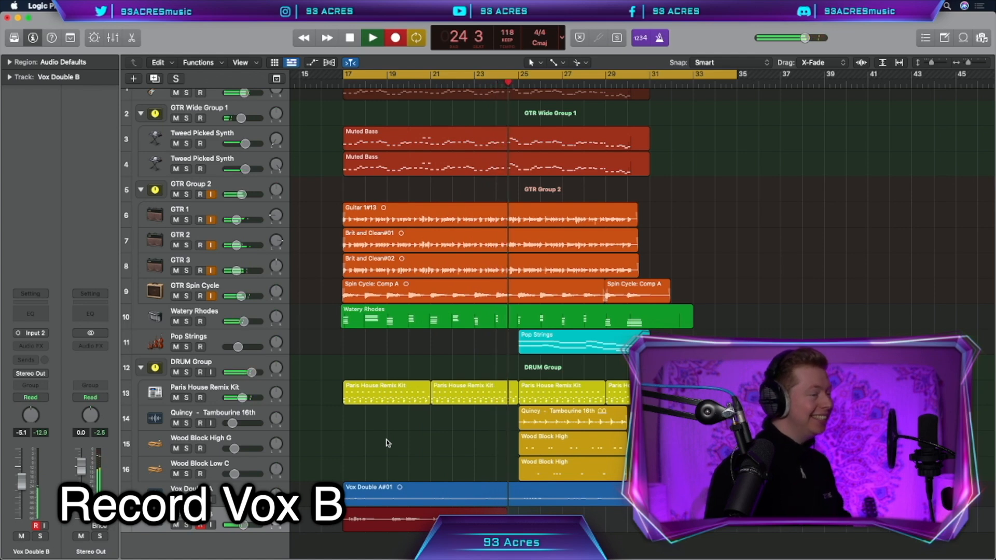
key("space")
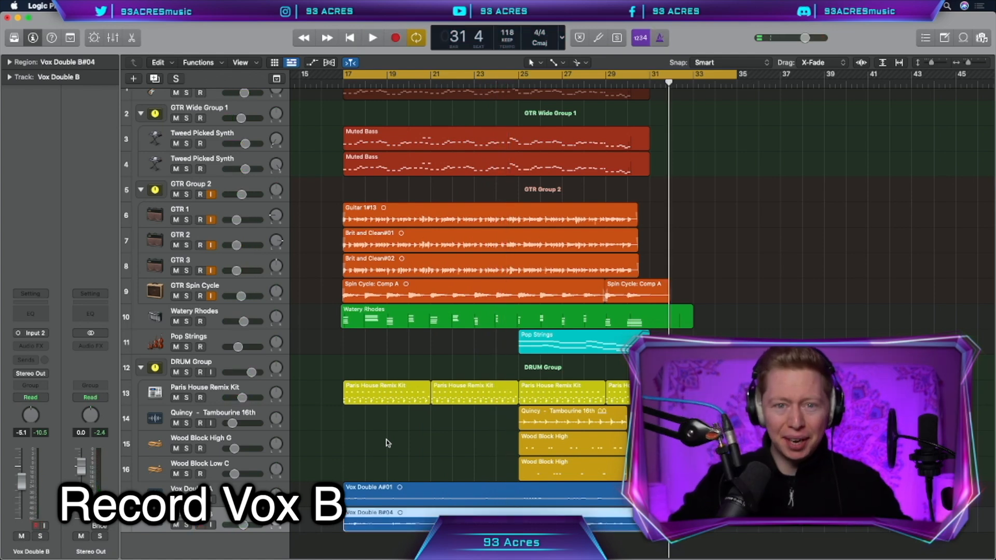
Step: Turn on Flex Pitch for the Vox Double B region and set its pitch correction to 100
scroll(381, 527, "right", 1)
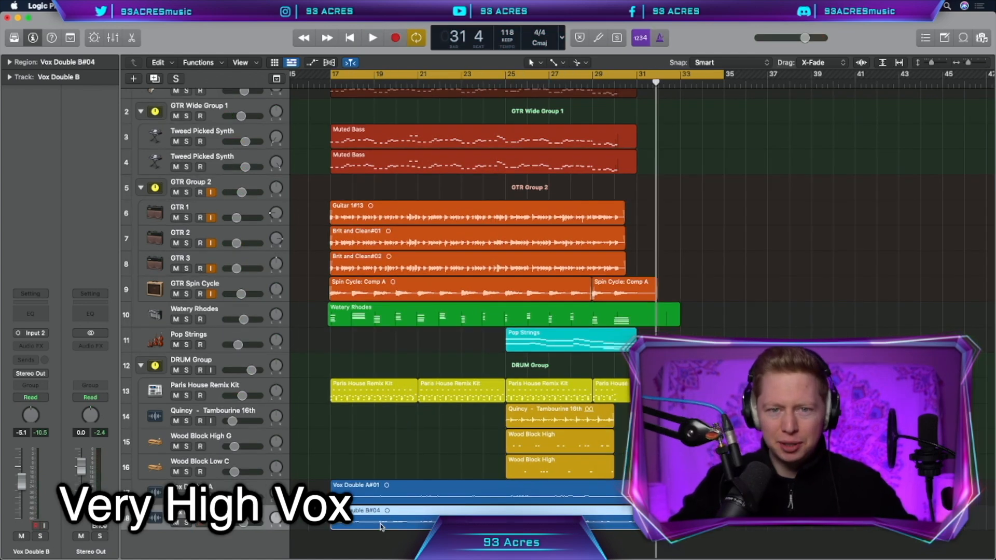
double_click(384, 519)
left_click(271, 278)
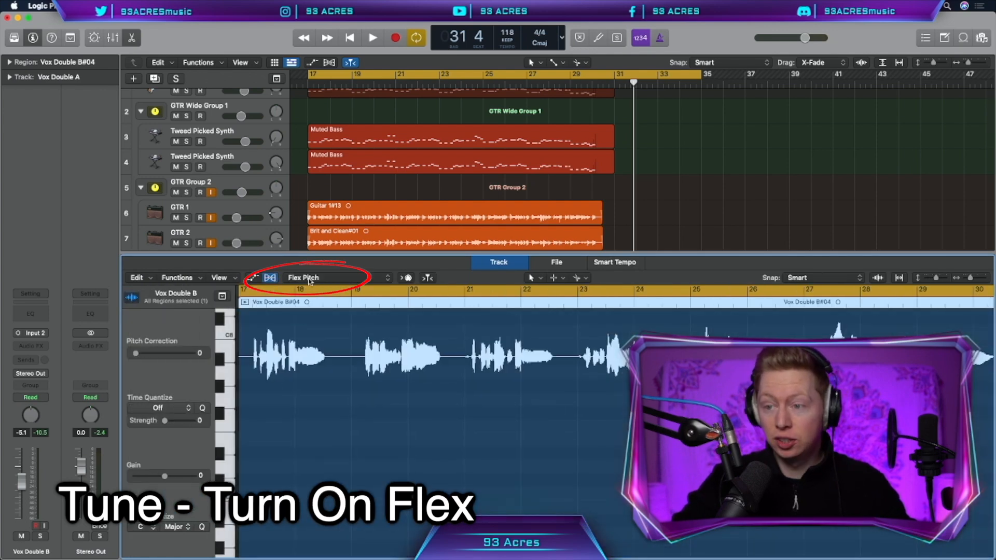
left_click(309, 278)
left_click(317, 279)
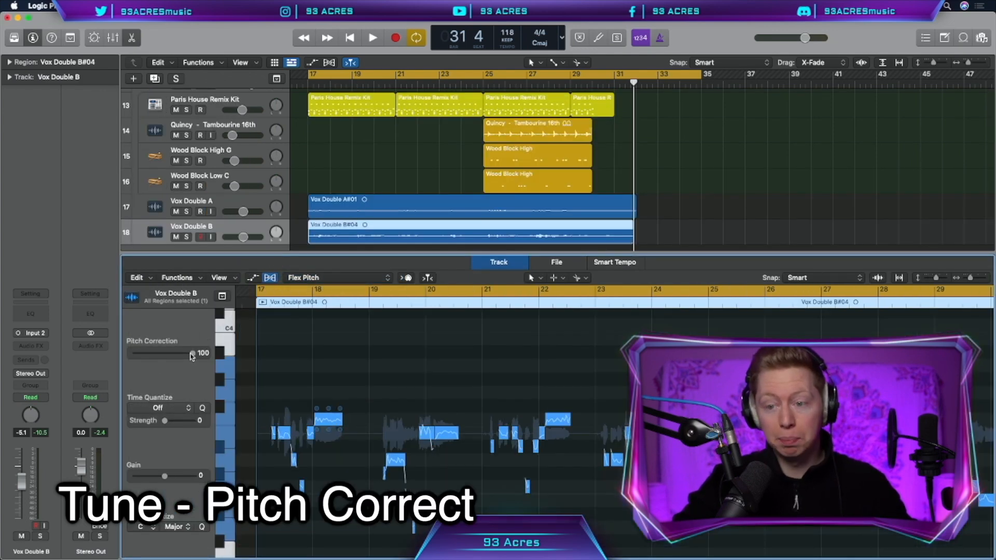
Step: Quantise the Vox Double B notes to the C Major scale and fine-tune a note near bar 18
left_click(202, 527)
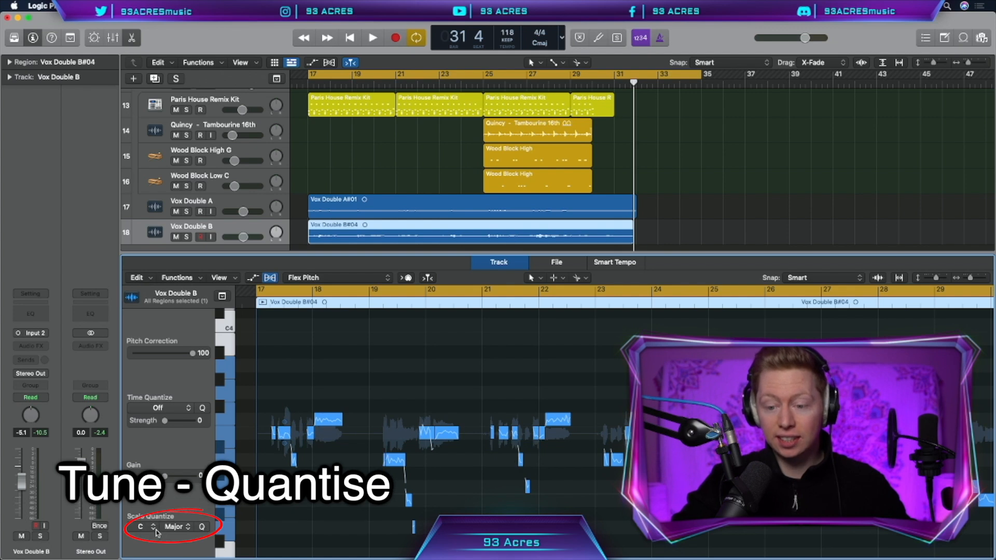
left_click_drag(328, 431, 328, 435)
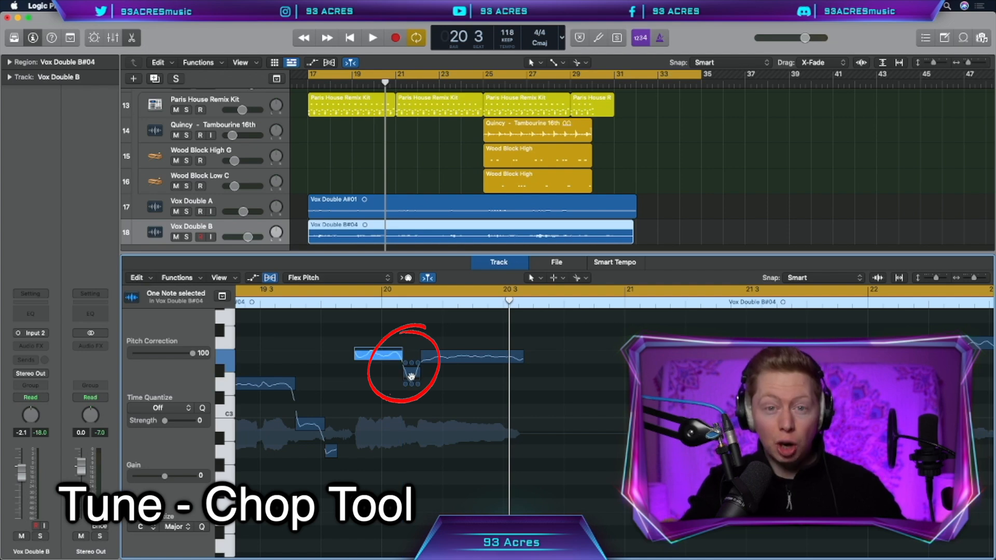
key("space")
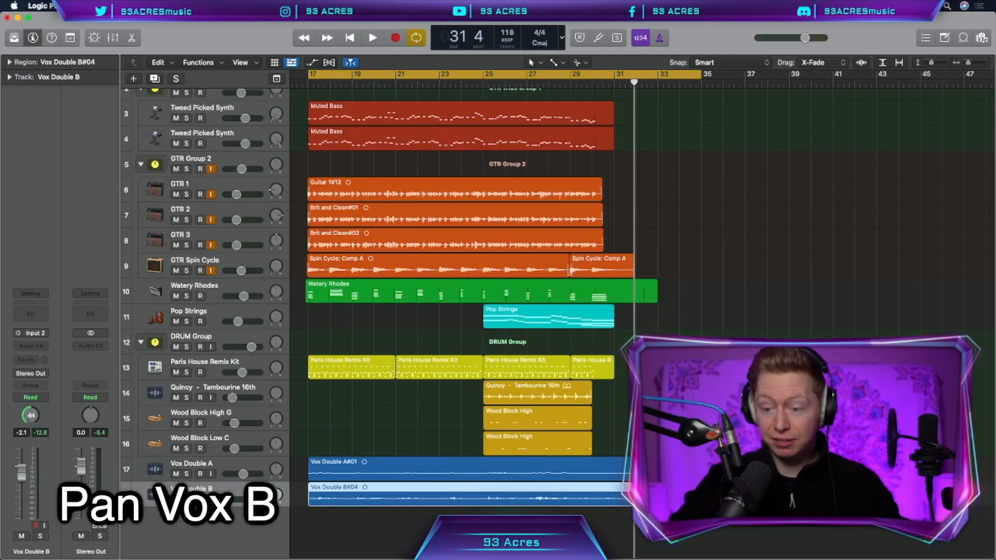
Step: Record another vocal take on a new duplicate track named "Vox Double C", panned to +63
key("super+d")
left_click_drag(276, 521, 269, 459)
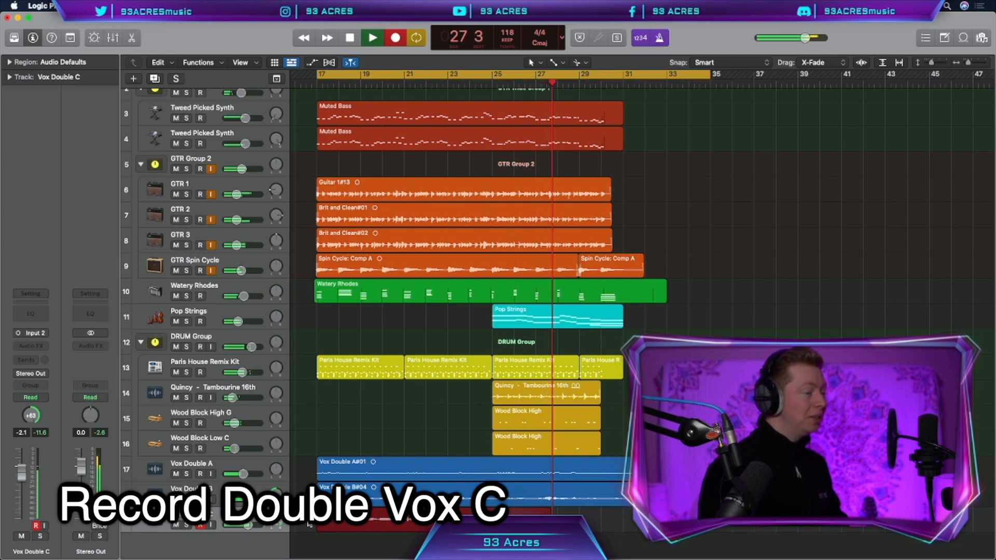
key("space")
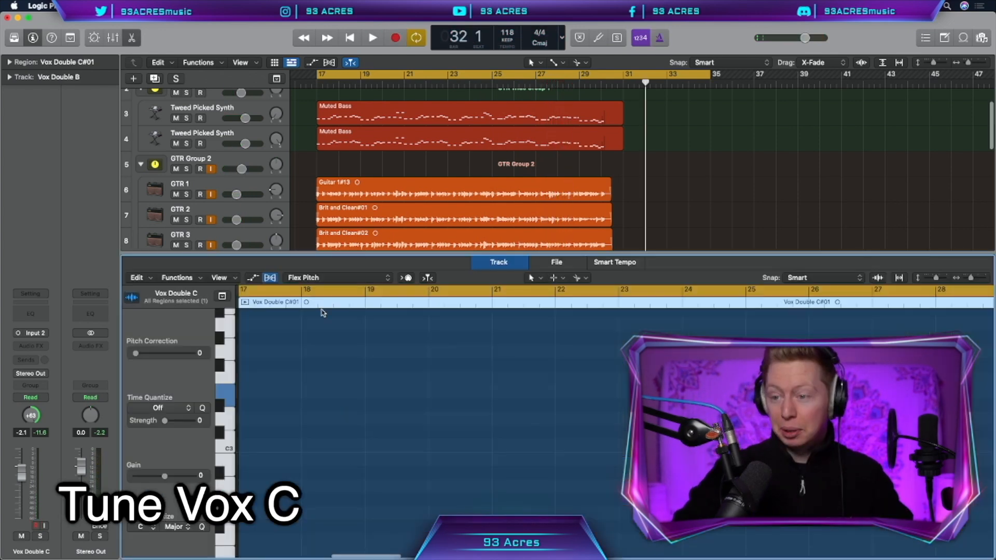
Step: Enable Flex Pitch on the Vox Double C region and lower the Vox Double B and C tracks to -4.0 dB
left_click(322, 278)
left_click(311, 279)
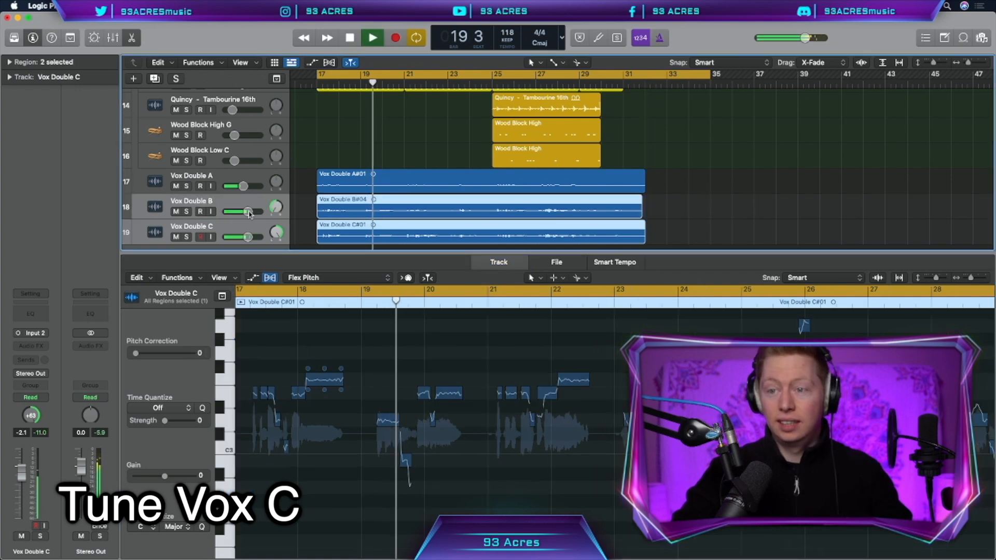
left_click_drag(248, 212, 245, 212)
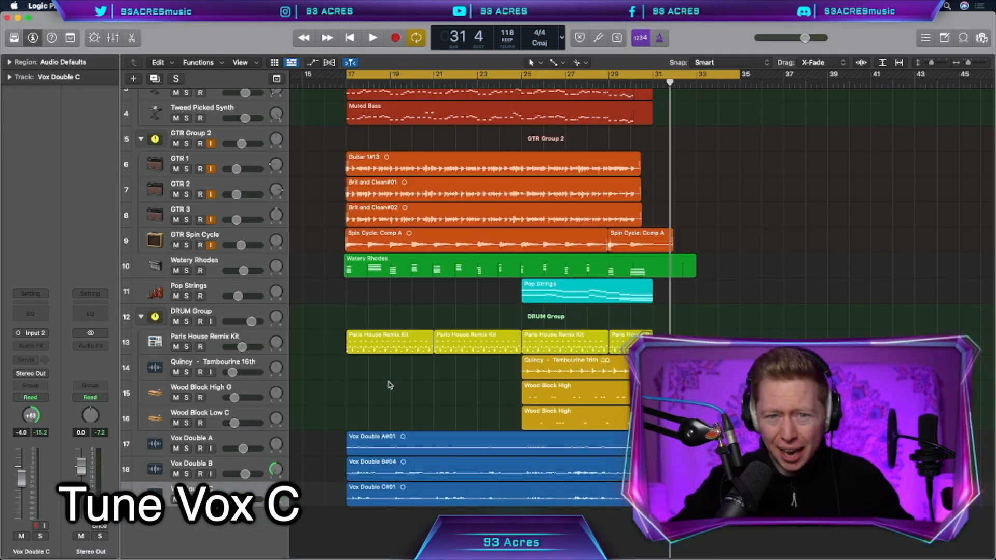
Step: Duplicate the Vox Double C track for a further vocal double
key("super+d")
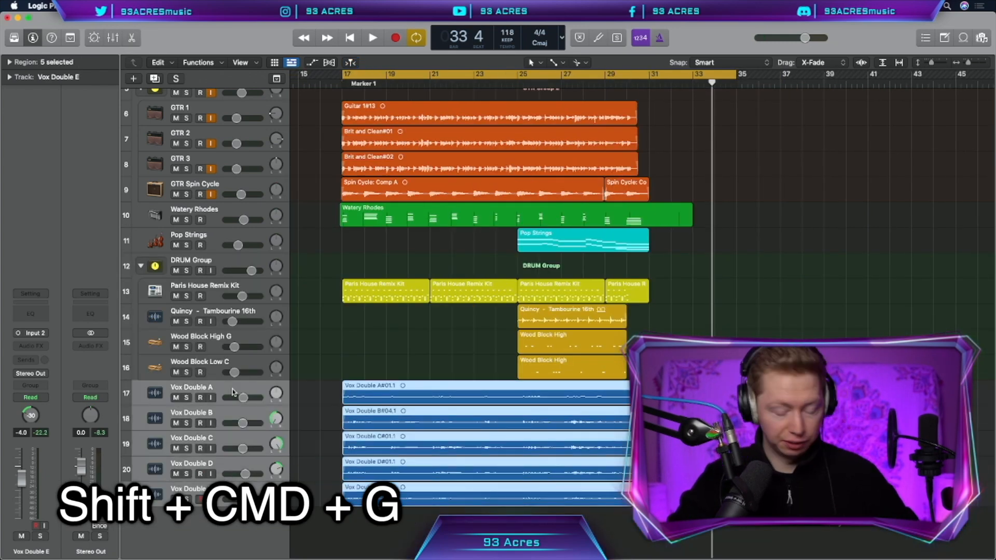
Step: Group the five Vox Double tracks in a stack named "Vocal Group" and add a "Vox Lead" track inside it
key("shift+super+g")
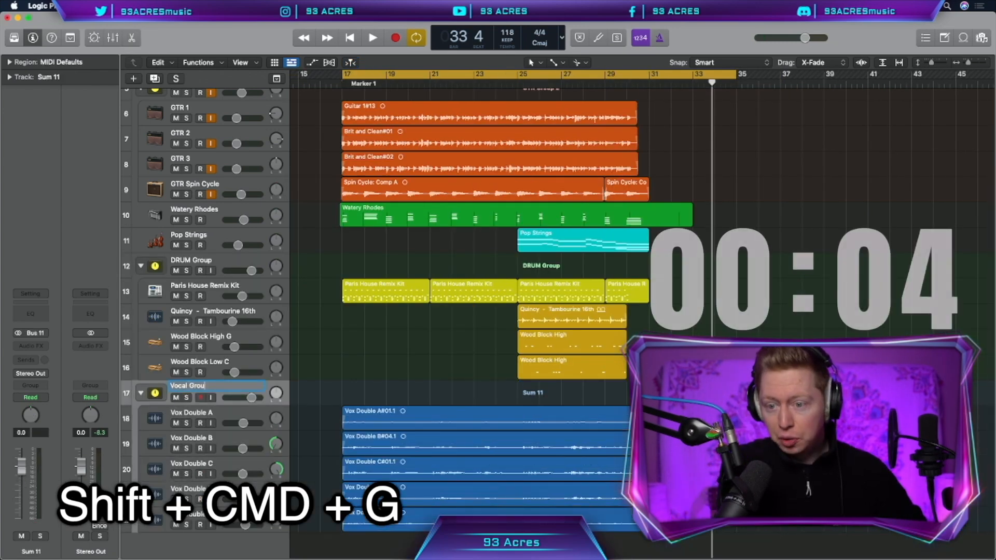
type("Vox Lead")
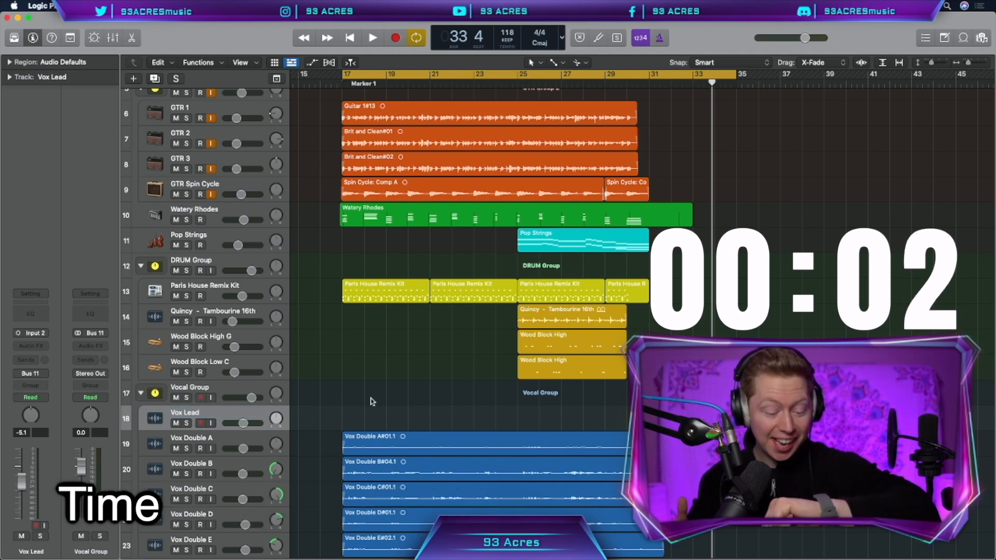